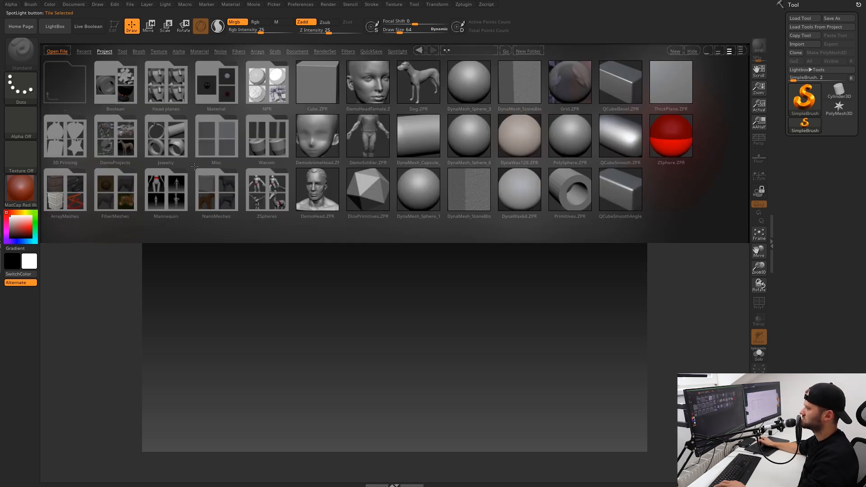
Toggle the LightBox browser several times and leave it hidden.
click(55, 27)
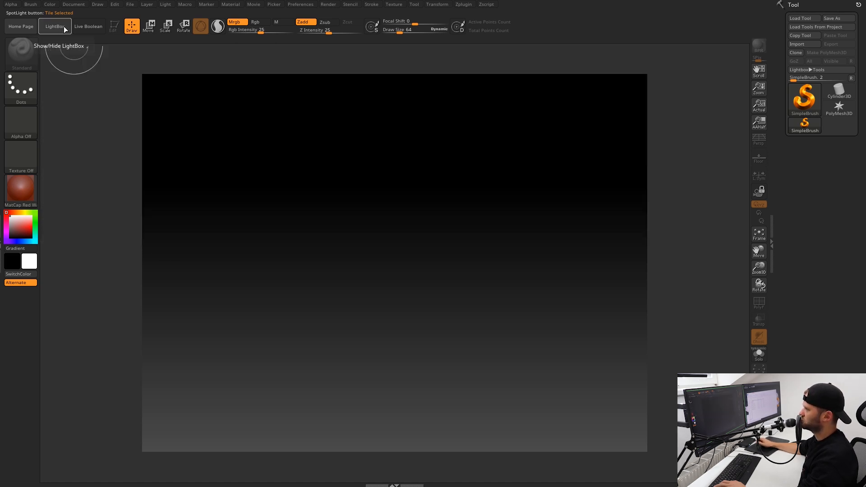
click(55, 26)
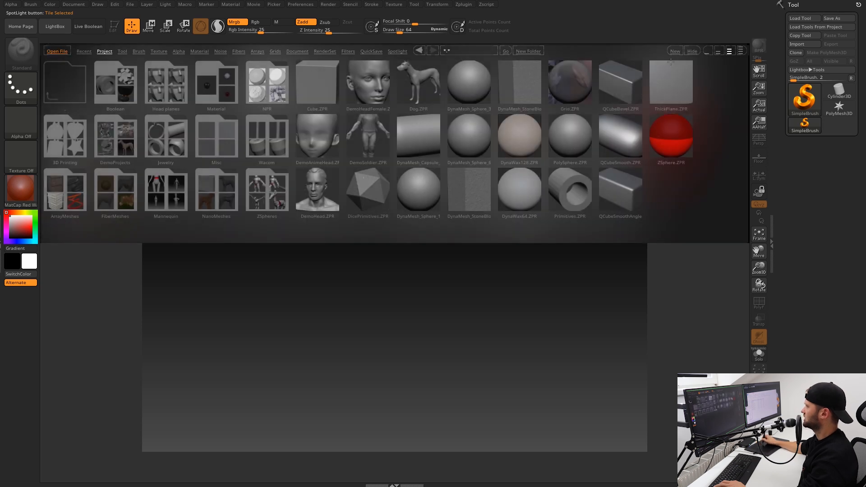
click(692, 51)
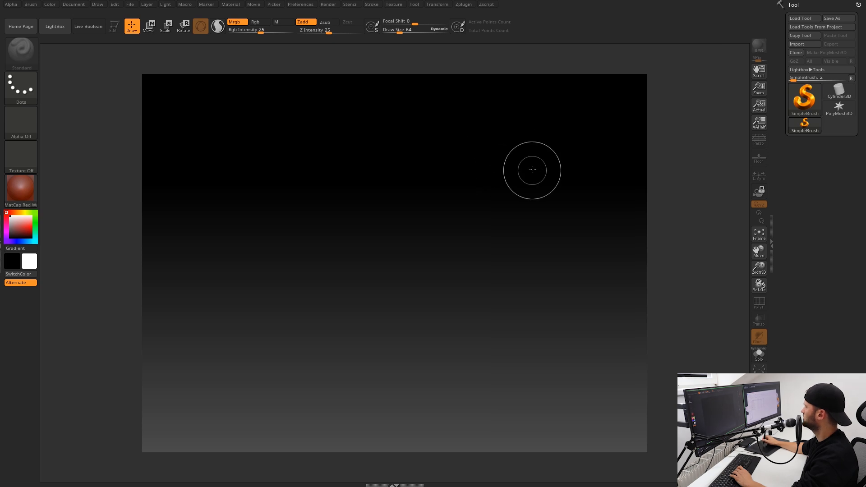
key(comma)
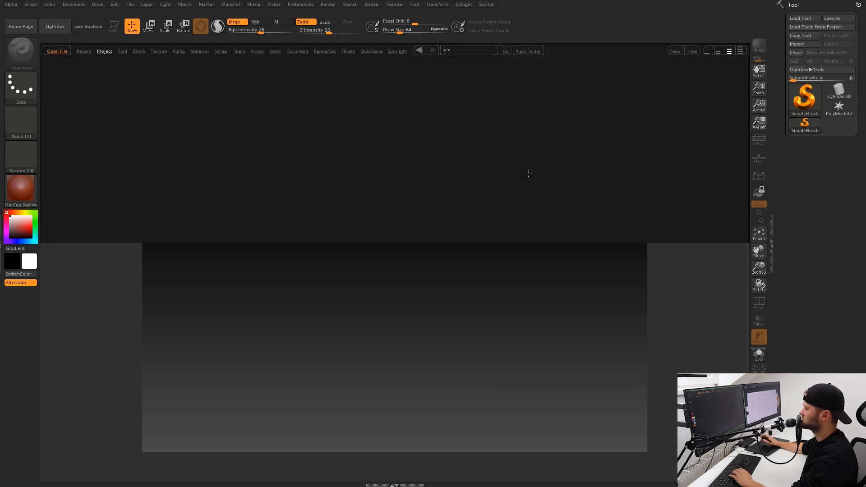
key(comma)
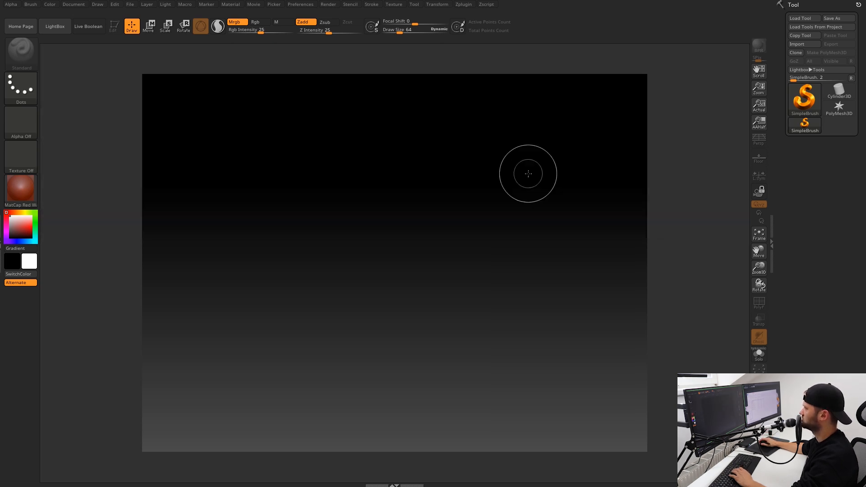
key(comma)
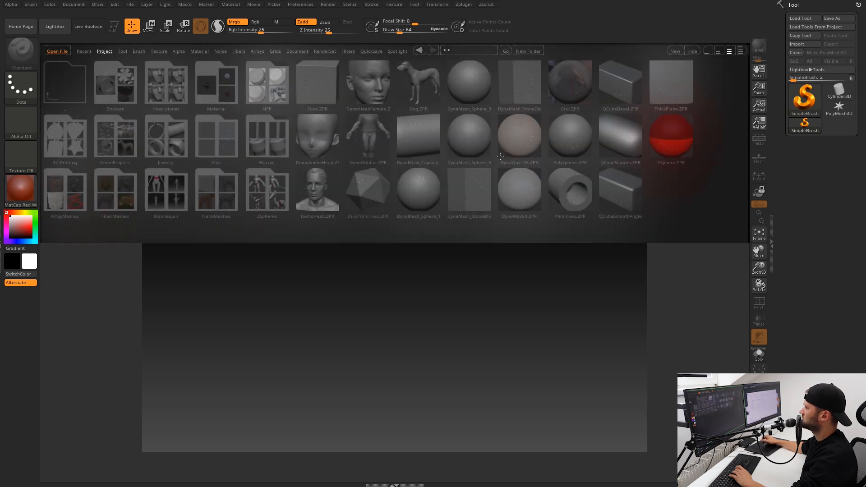
key(comma)
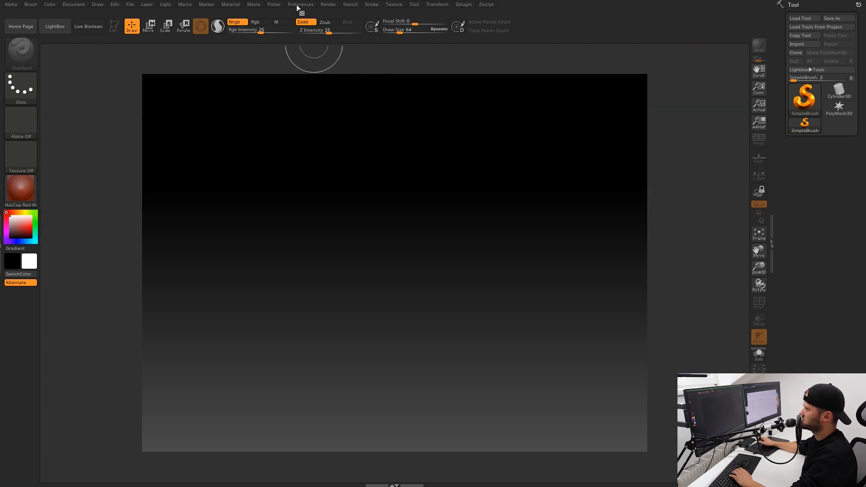
Turn off Open At Launch in the LightBox preferences.
click(301, 5)
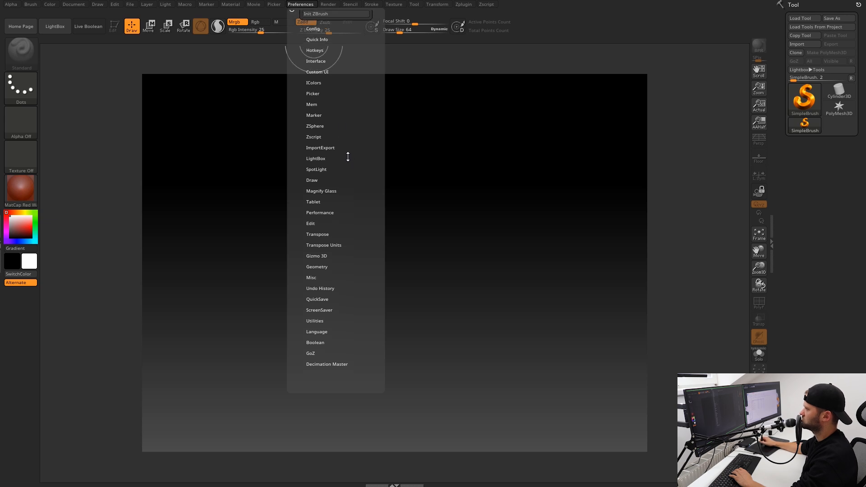
click(331, 164)
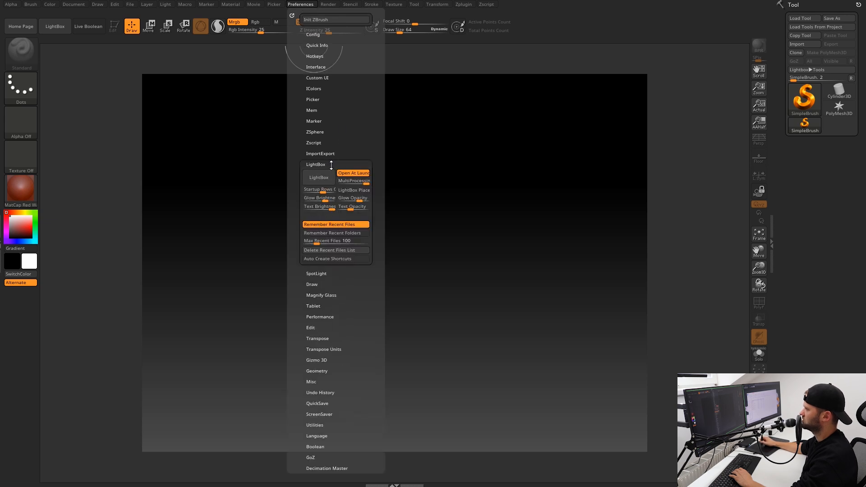
click(354, 173)
click(345, 164)
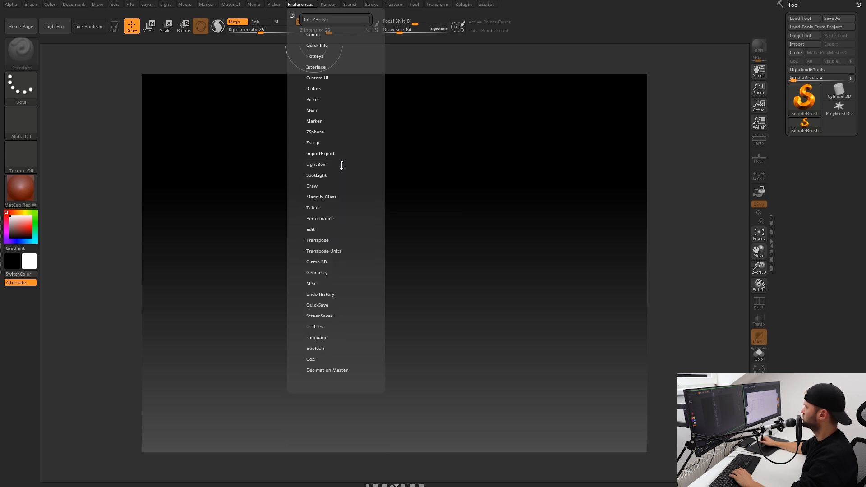
click(337, 165)
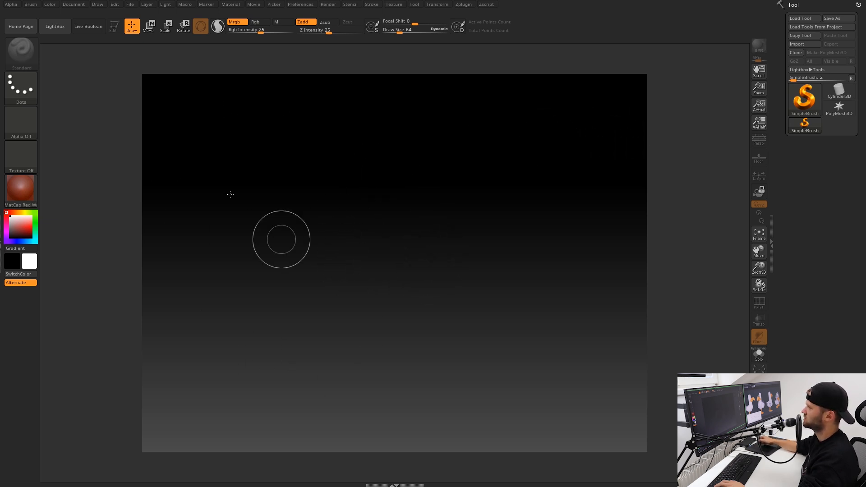
Collapse and restore the tray holding the Tool palette, and open the tray holding the Brush palette.
click(74, 6)
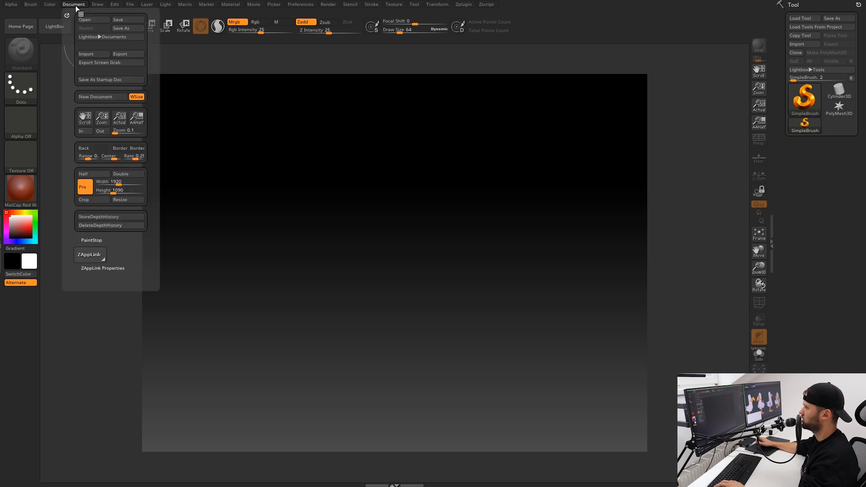
mouse_move(158, 7)
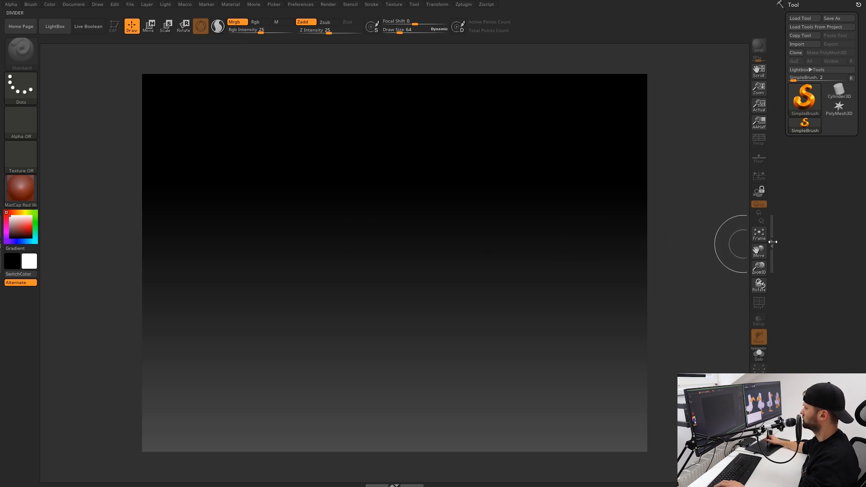
drag(772, 242, 861, 239)
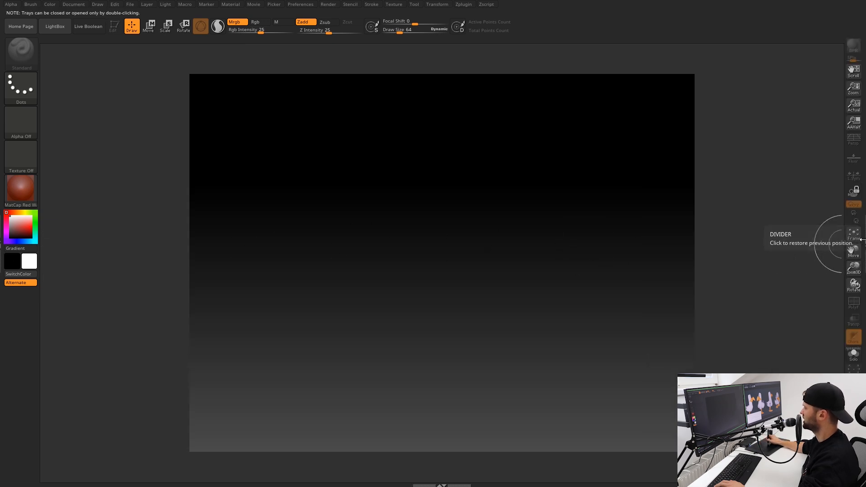
click(861, 239)
click(2, 244)
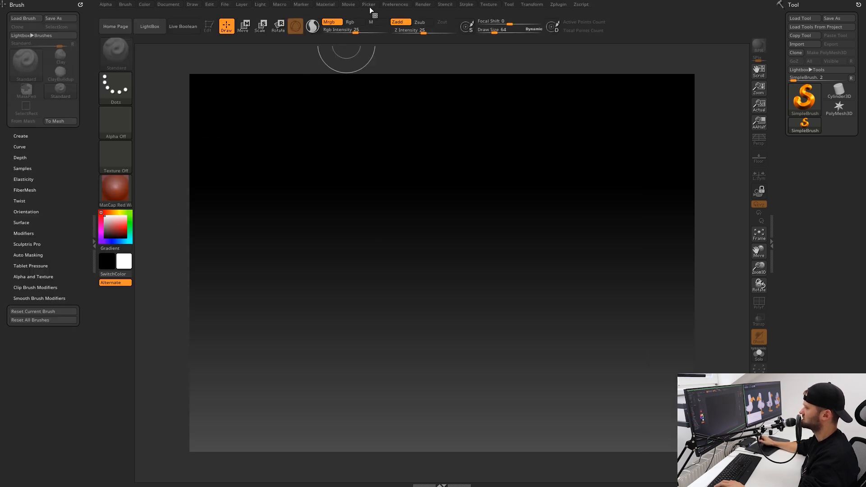
Try docking the Document palette below the Tool palette, collapsing and expanding it, and remove it from the tray.
click(170, 6)
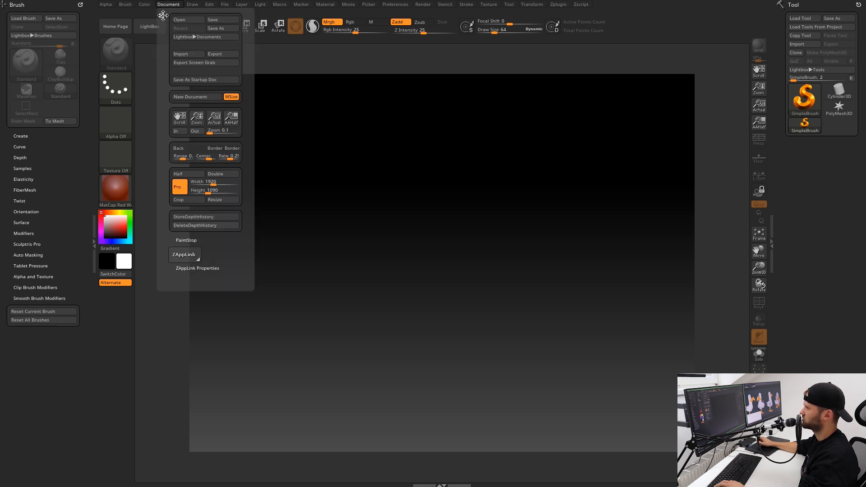
drag(162, 16, 812, 151)
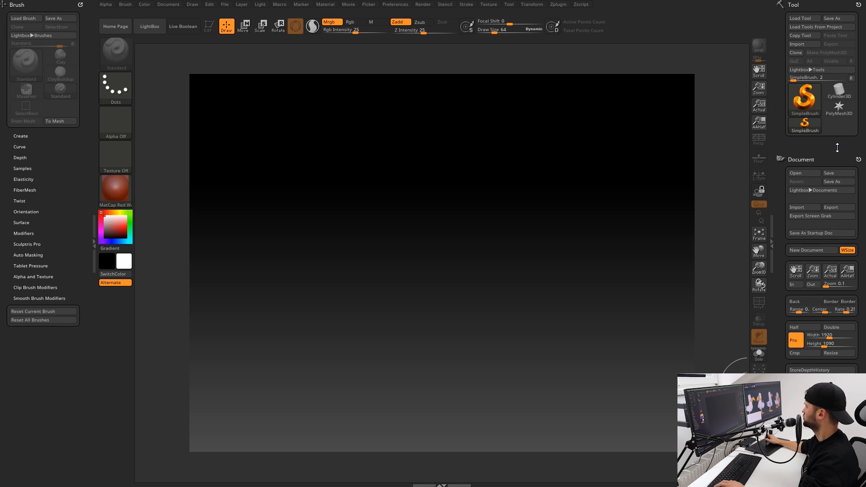
click(810, 158)
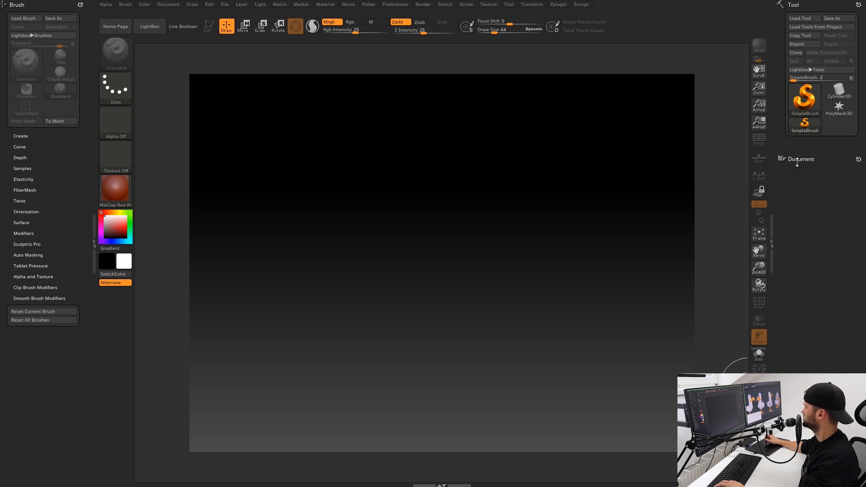
click(806, 159)
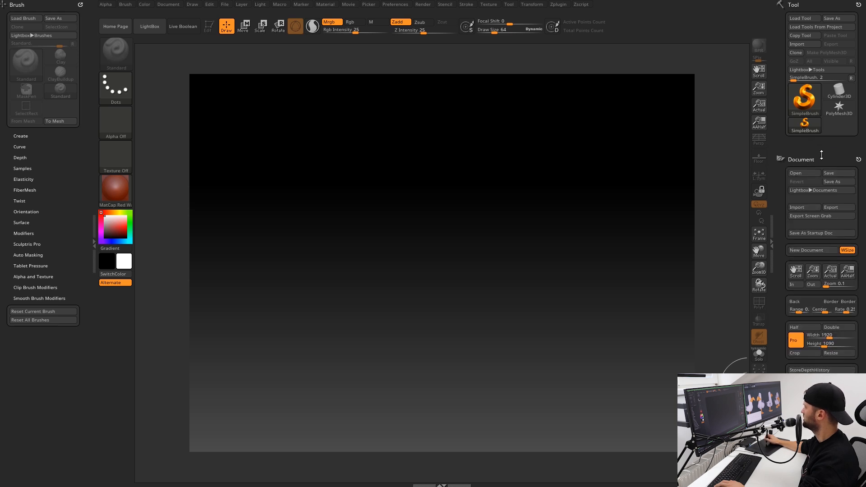
click(858, 159)
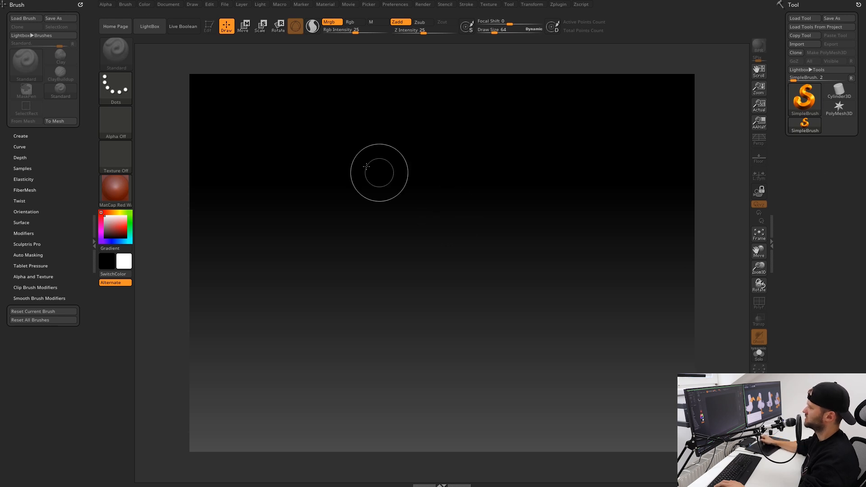
Dock the Document palette in the tray with the Tool palette.
click(168, 4)
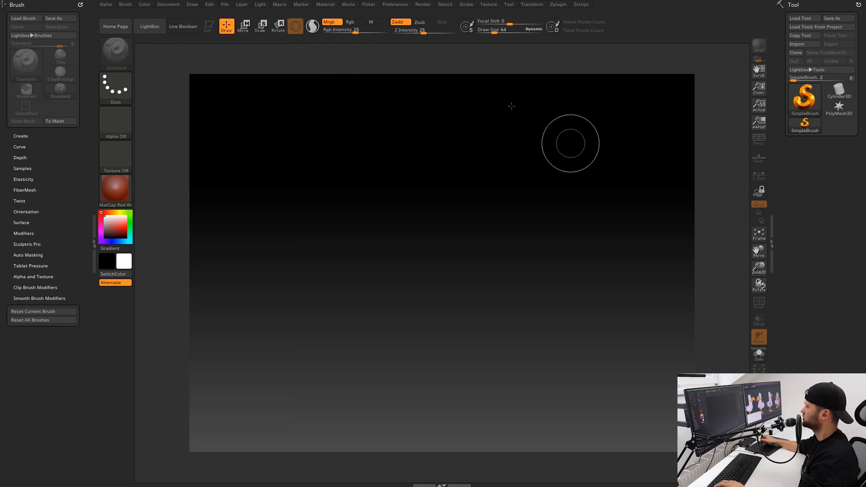
mouse_move(171, 7)
drag(159, 16, 776, 198)
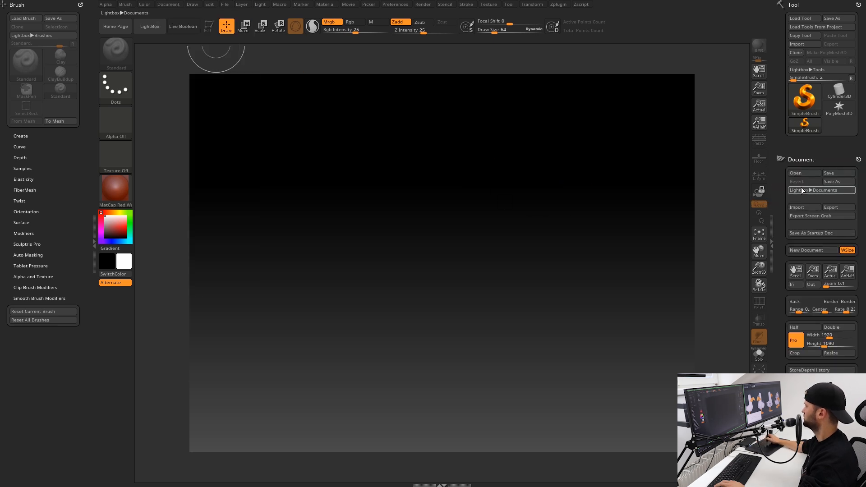
Pan the document canvas with the Document palette's Scroll control and reset the canvas view to Actual size.
scroll(804, 337, down, 5)
scroll(804, 337, down, 2)
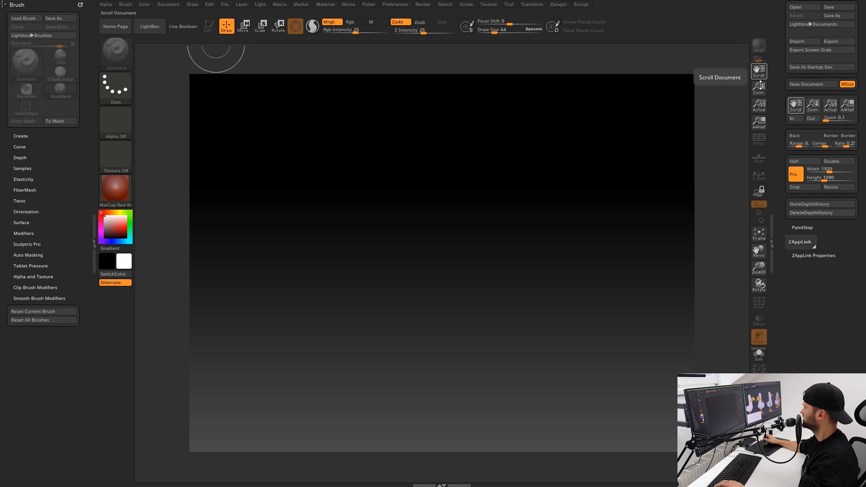
scroll(784, 114, up, 2)
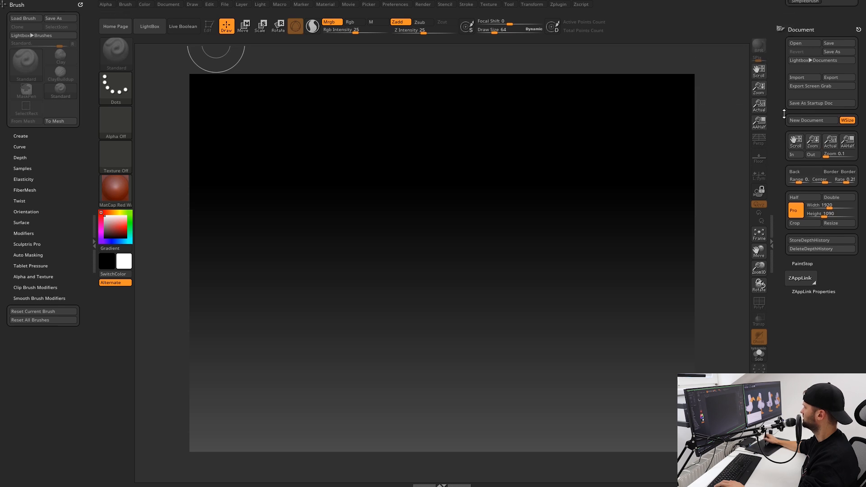
drag(795, 141, 675, 297)
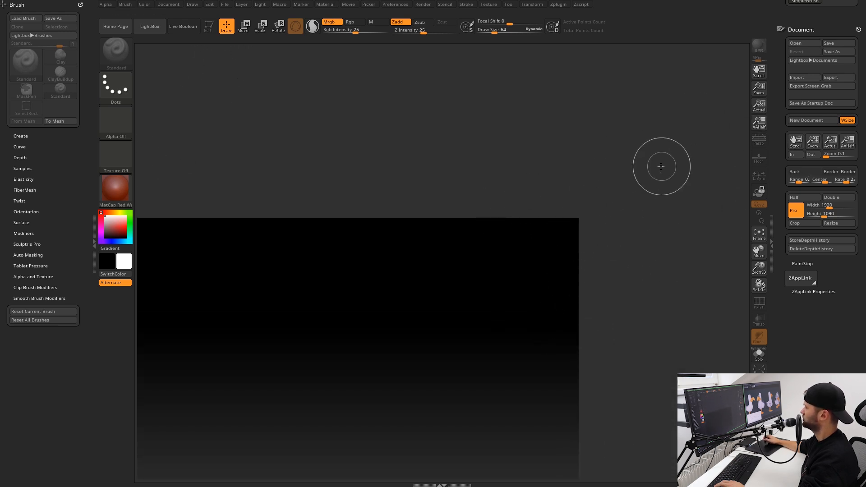
click(759, 107)
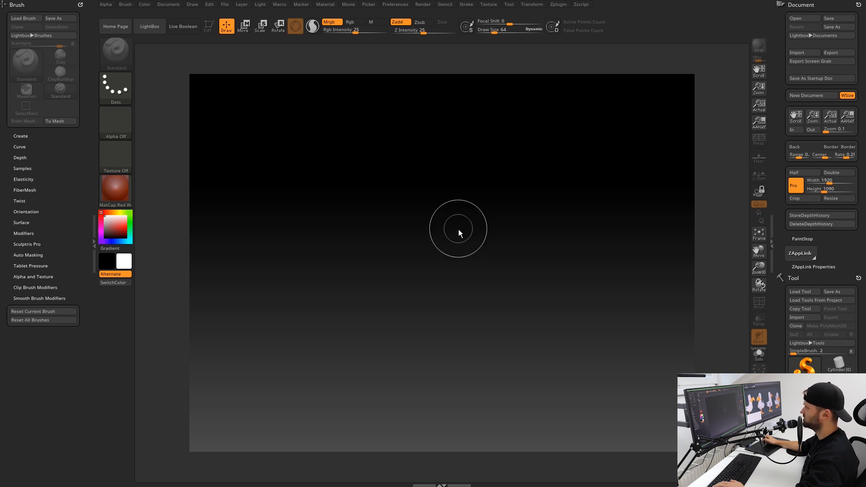
Turn on Enable Customize in the Config preferences.
click(395, 6)
click(406, 34)
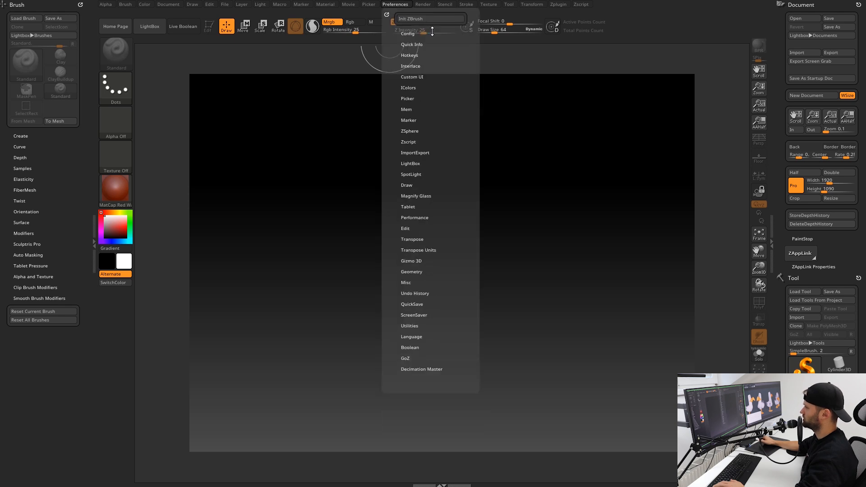
click(414, 31)
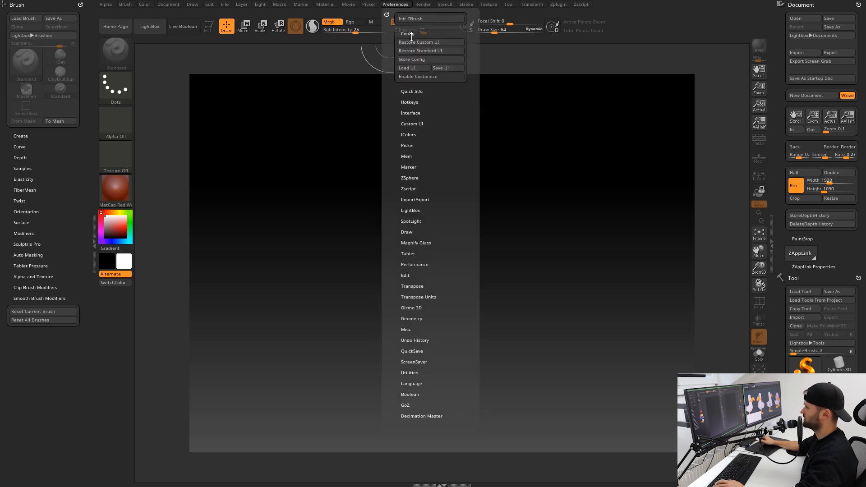
click(421, 75)
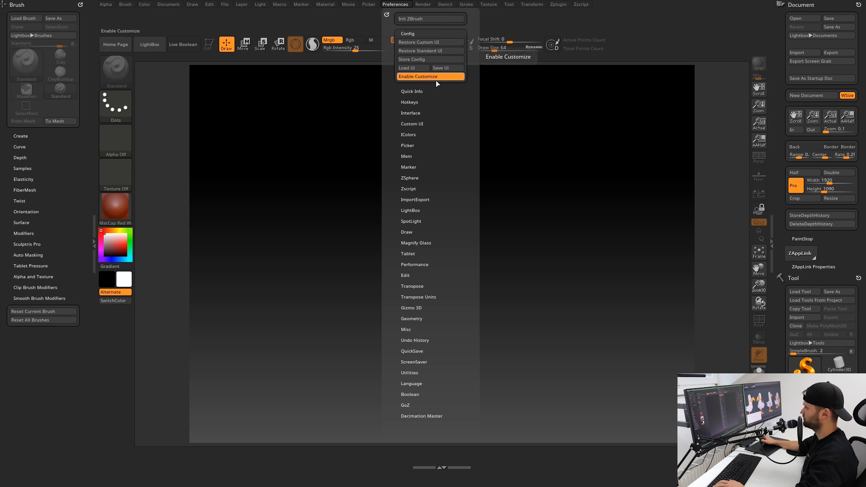
click(434, 77)
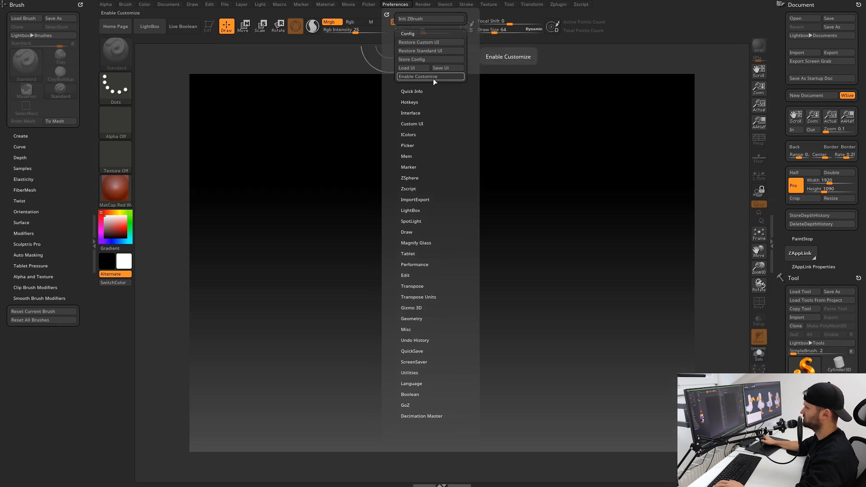
click(433, 78)
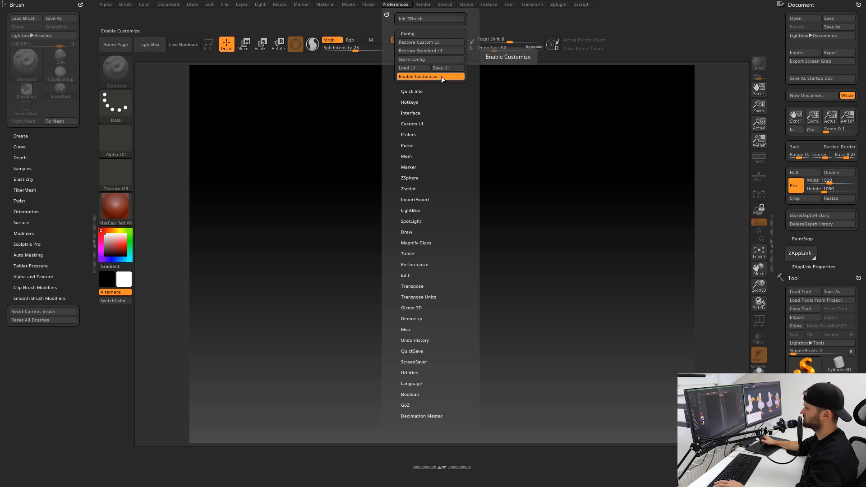
click(437, 76)
click(435, 76)
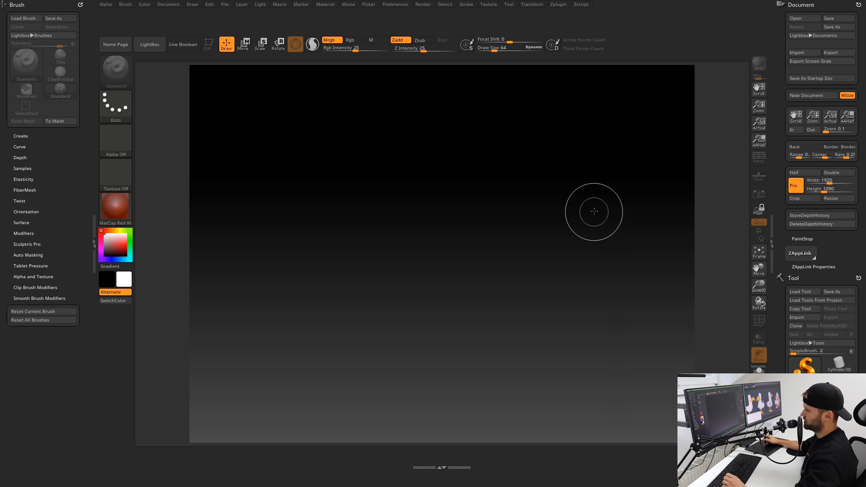
Move the Scroll, Zoom and Actual controls from the shelf beside the canvas to the empty shelf below it.
key(ctrl)
ctrl+alt+drag(758, 87, 143, 454)
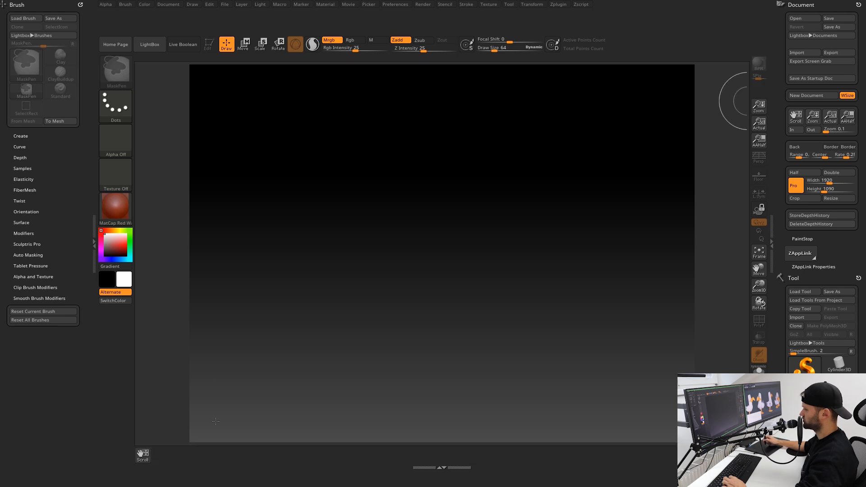
ctrl+alt+drag(758, 106, 159, 453)
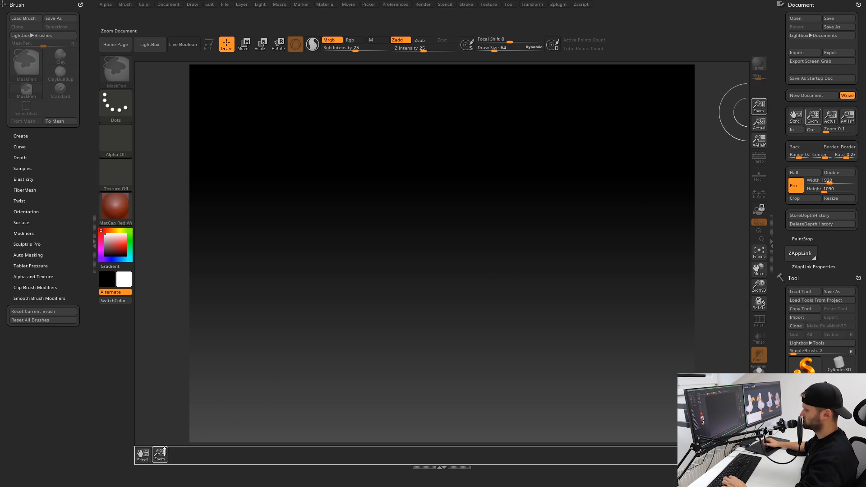
mouse_move(758, 123)
ctrl+alt+mouse_down()
mouse_move(717, 172)
mouse_move(202, 451)
mouse_move(178, 455)
ctrl+alt+mouse_up()
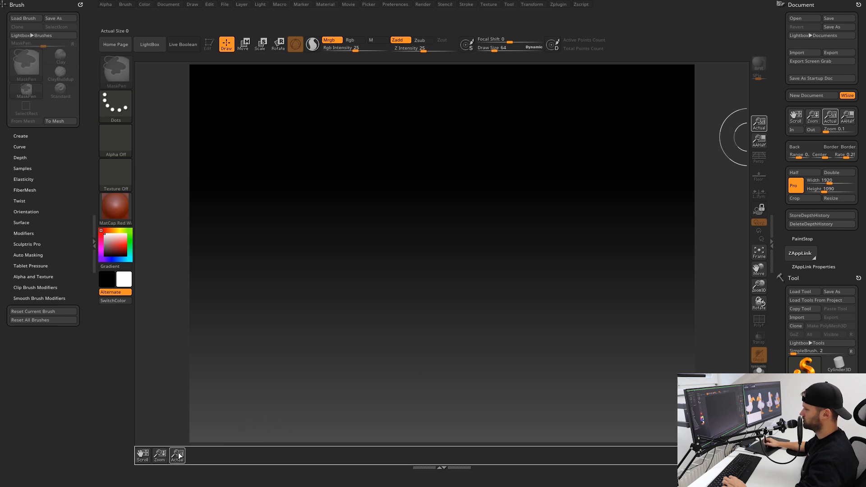
Remove the Tool palette from the tray and dock it there again below the Document palette.
click(810, 280)
click(807, 279)
drag(840, 252, 587, 154)
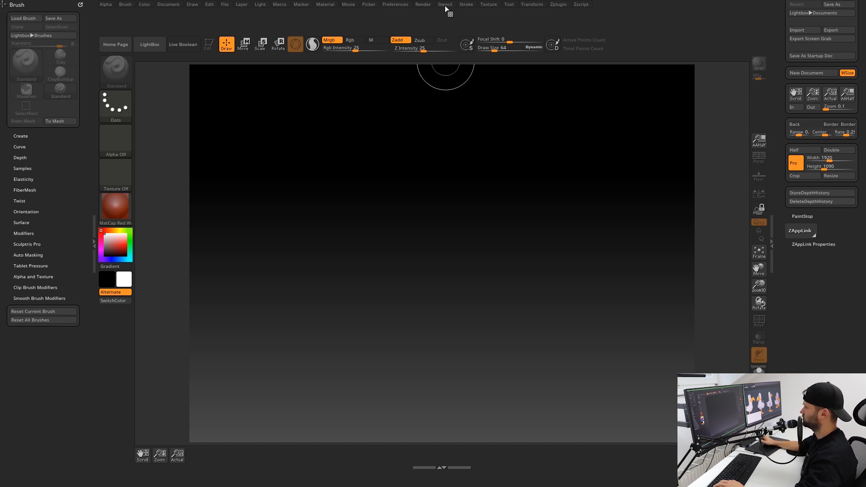
click(508, 4)
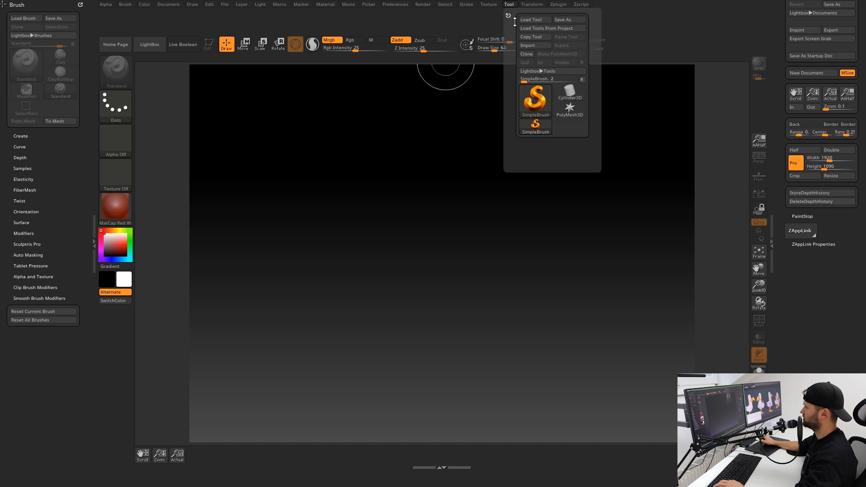
drag(507, 16, 853, 296)
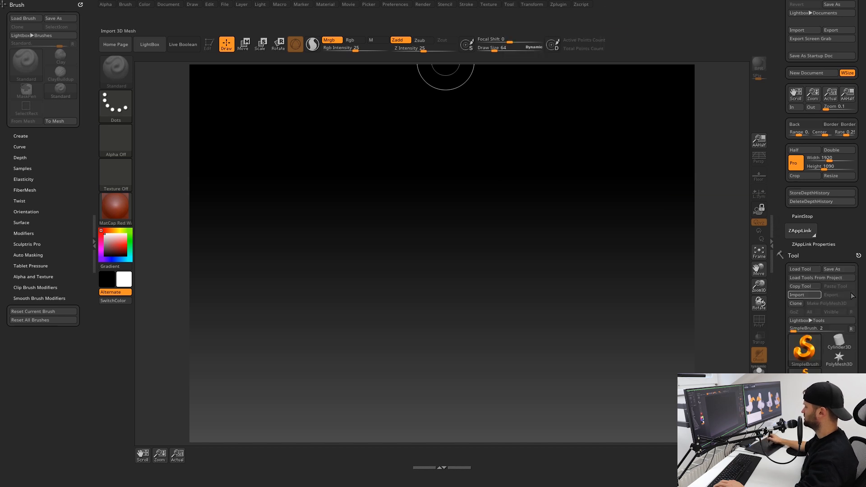
drag(828, 235, 847, 224)
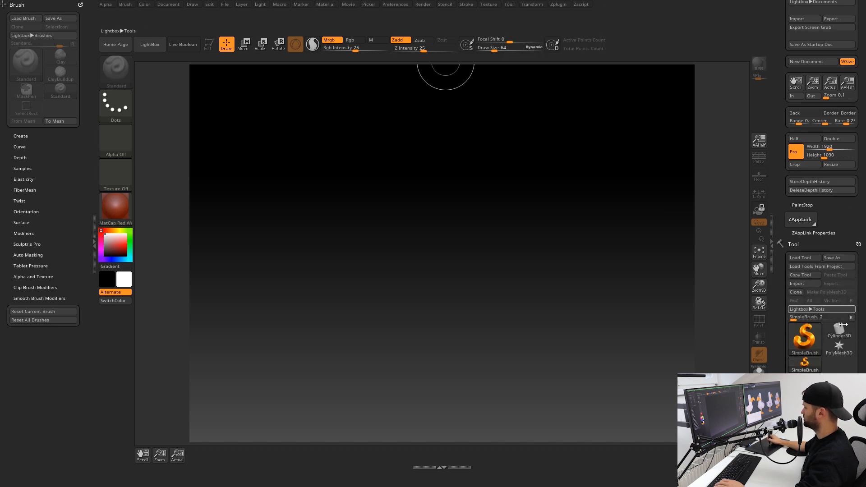
Place the Cylinder3D and PolyMesh3D tools from the Tool palette on the shelf below the canvas, beside Scroll, Zoom and Actual.
mouse_move(844, 335)
mouse_move(844, 335)
ctrl+alt+mouse_down()
mouse_move(586, 414)
mouse_move(212, 456)
ctrl+alt+mouse_up()
click(840, 347)
mouse_move(795, 365)
ctrl+alt+mouse_down()
mouse_move(241, 446)
mouse_move(237, 455)
ctrl+alt+mouse_up()
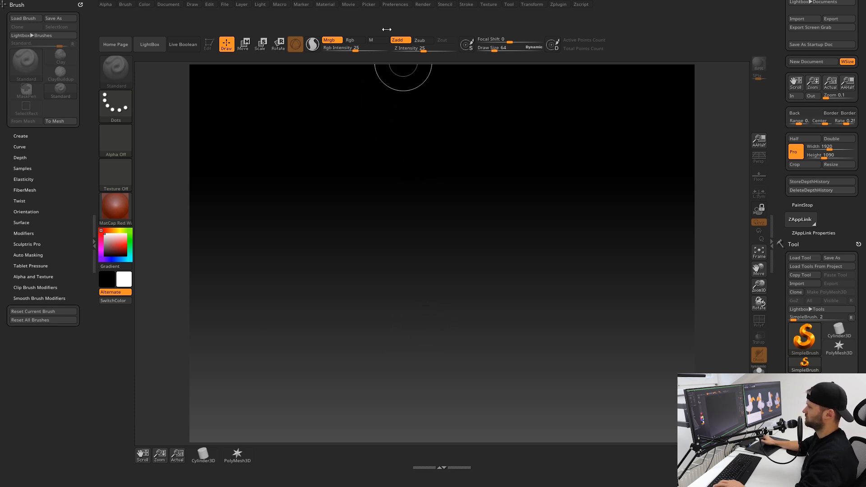
Switch Enable Customize off and back on in the Config preferences to compare the shelf layouts.
click(395, 5)
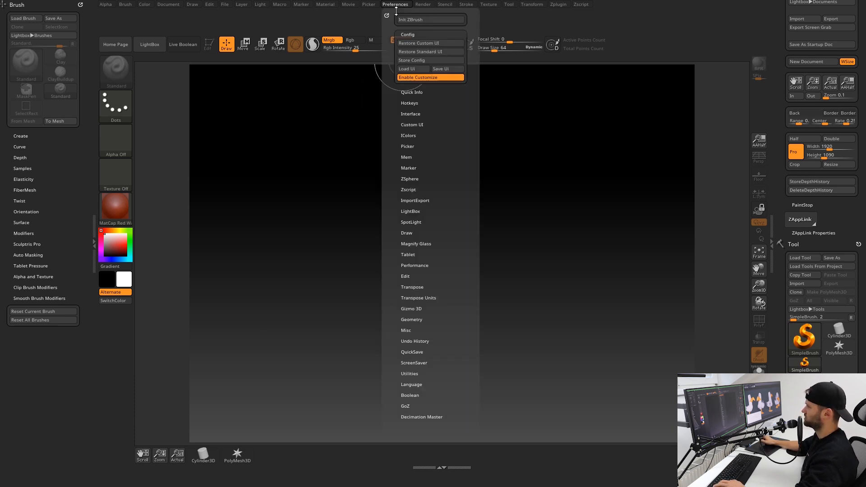
click(431, 77)
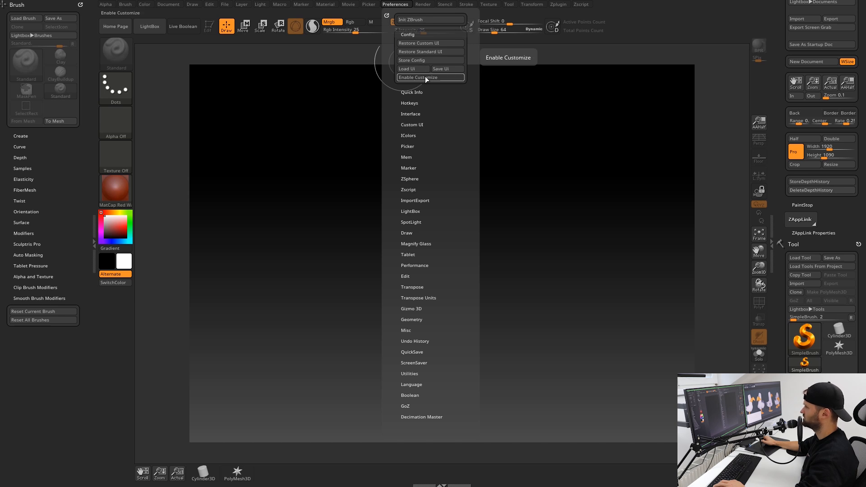
click(430, 77)
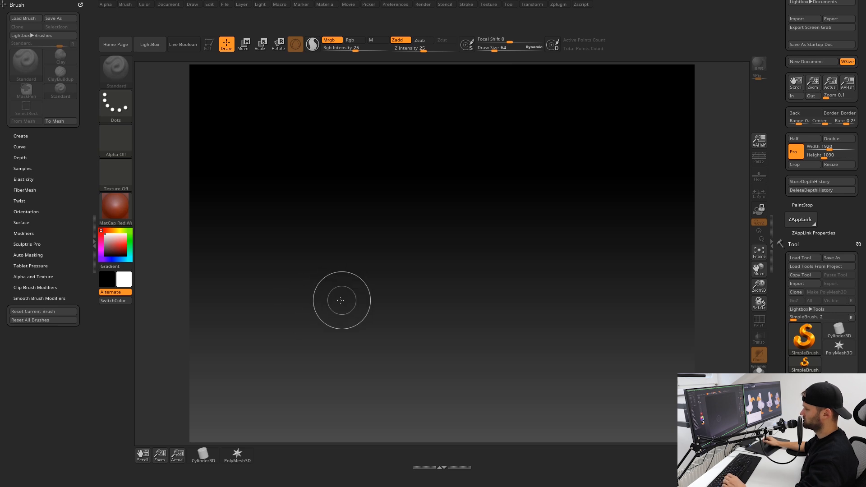
Remove PolyMesh3D, Cylinder3D, Actual, Zoom and Scroll from the shelf below the canvas.
key(ctrl)
ctrl+alt+drag(229, 464, 424, 244)
ctrl+alt+drag(214, 455, 425, 269)
ctrl+alt+drag(177, 455, 416, 269)
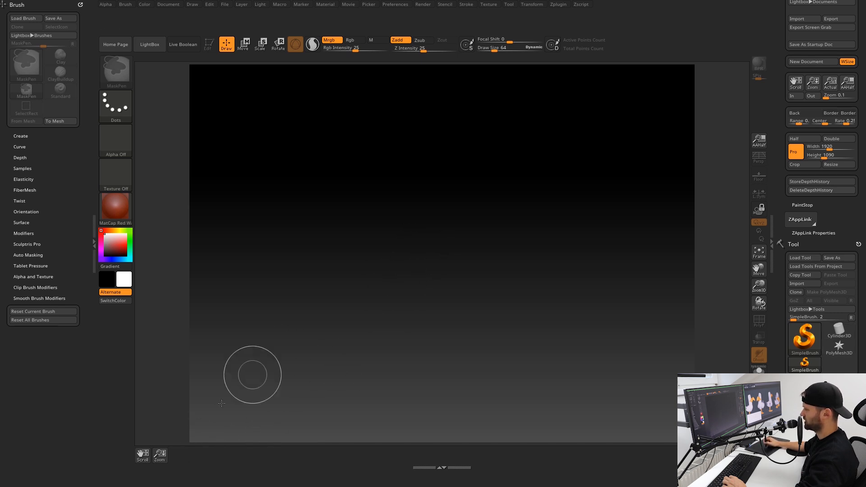
ctrl+alt+drag(160, 456, 410, 271)
mouse_move(143, 454)
ctrl+alt+mouse_down()
mouse_move(494, 238)
mouse_move(543, 228)
ctrl+alt+mouse_up()
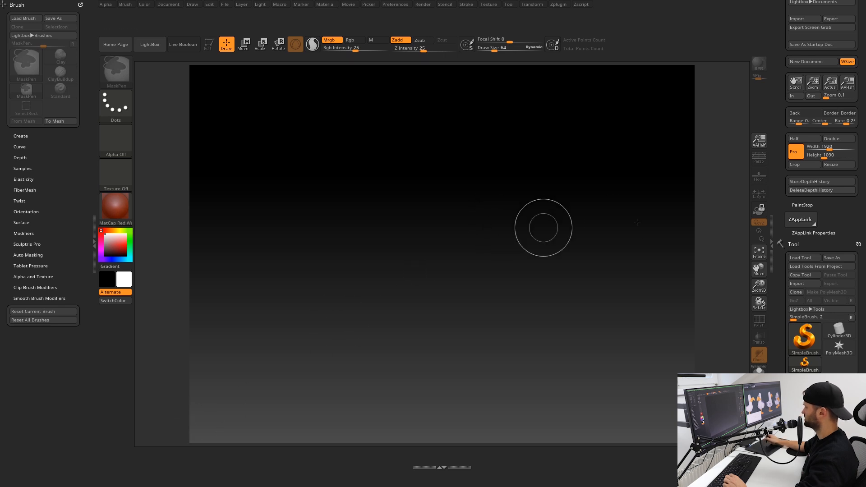
Remove the Tool palette from the tray and return the Document palette's Scroll, Zoom and Actual controls to the shelf beside the canvas.
click(859, 244)
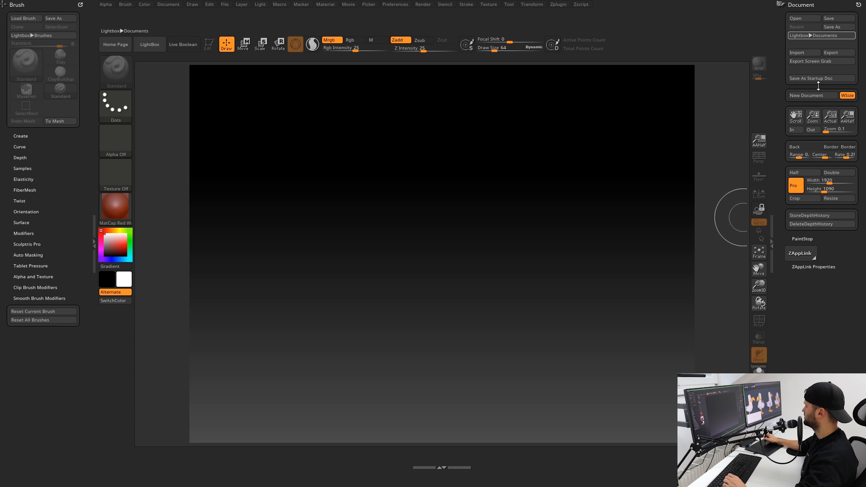
ctrl+alt+drag(795, 116, 758, 91)
ctrl+alt+drag(813, 117, 759, 122)
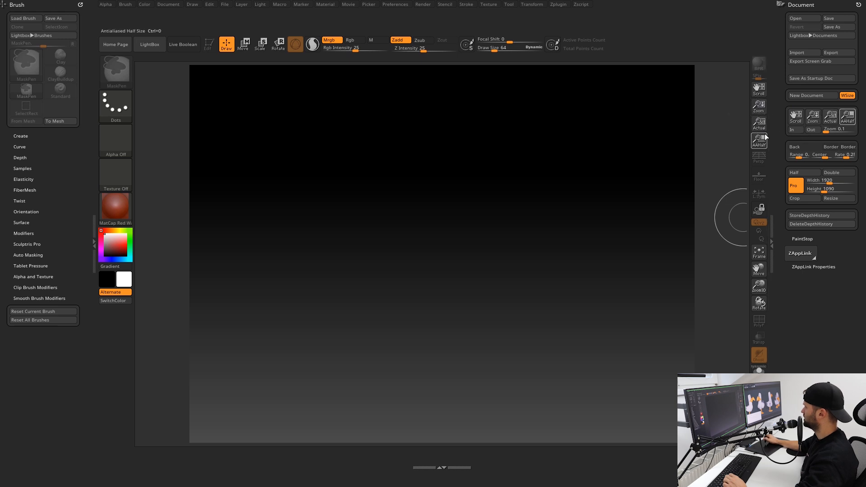
Turn off Enable Customize in the Config preferences.
click(395, 5)
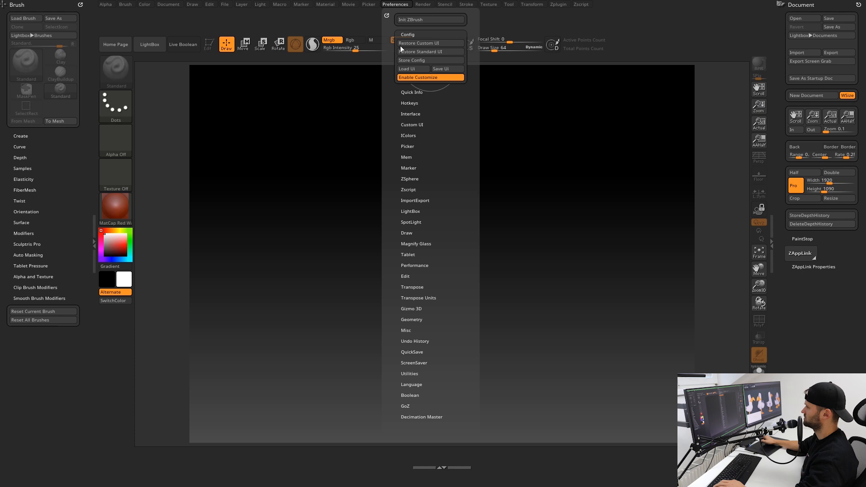
click(432, 78)
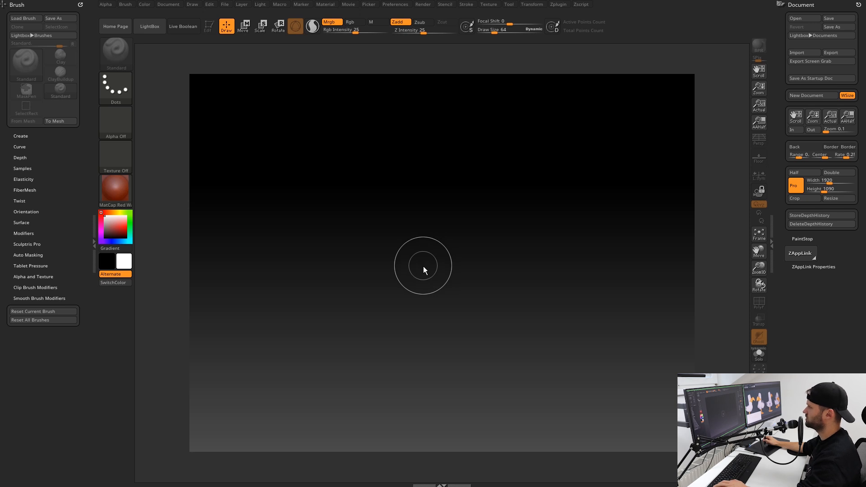
click(388, 5)
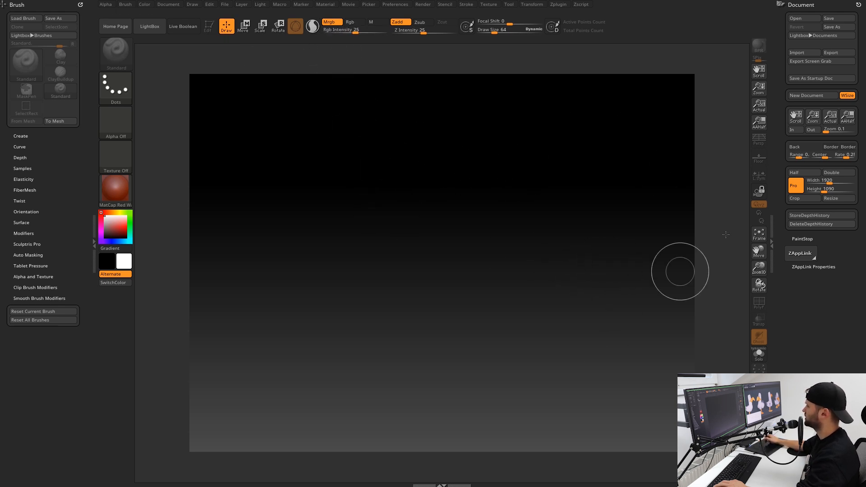
click(388, 5)
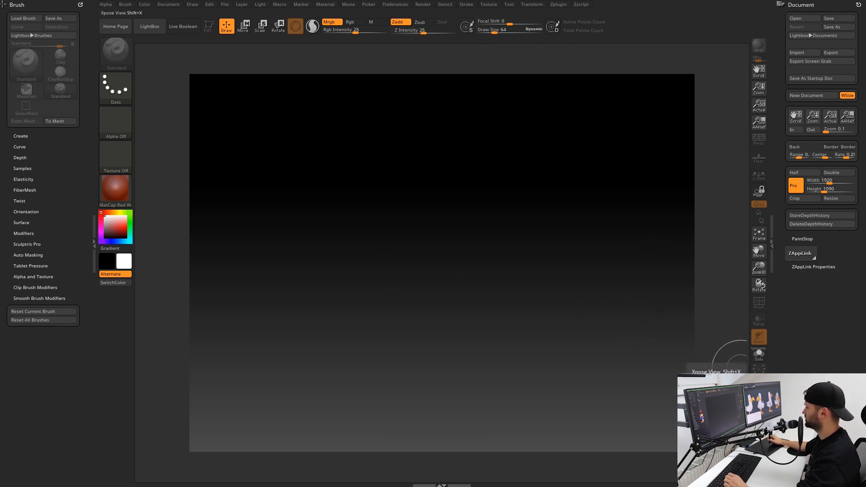
Assign N as the custom hotkey for Solo mode and test it by toggling Solo on and off.
ctrl+alt+click(759, 355)
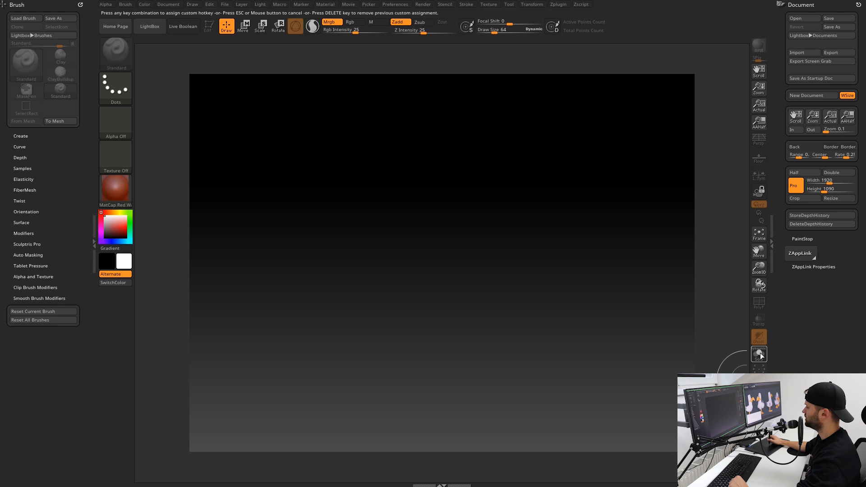
key(Escape)
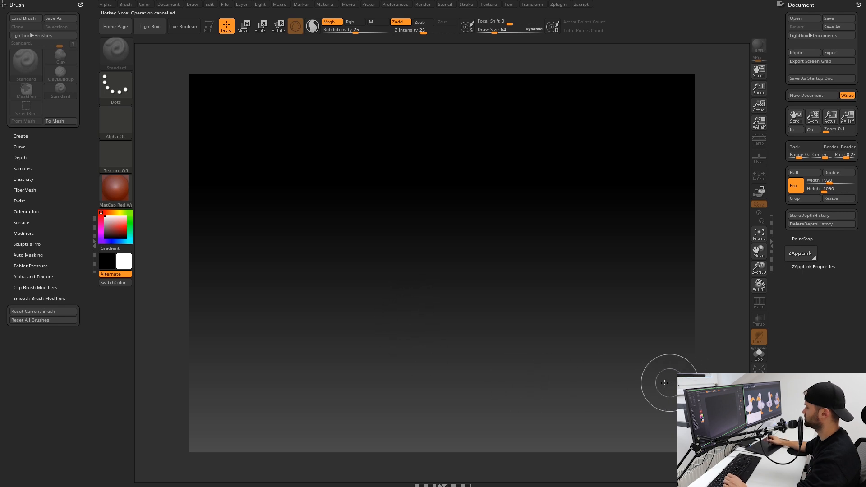
key(ctrl)
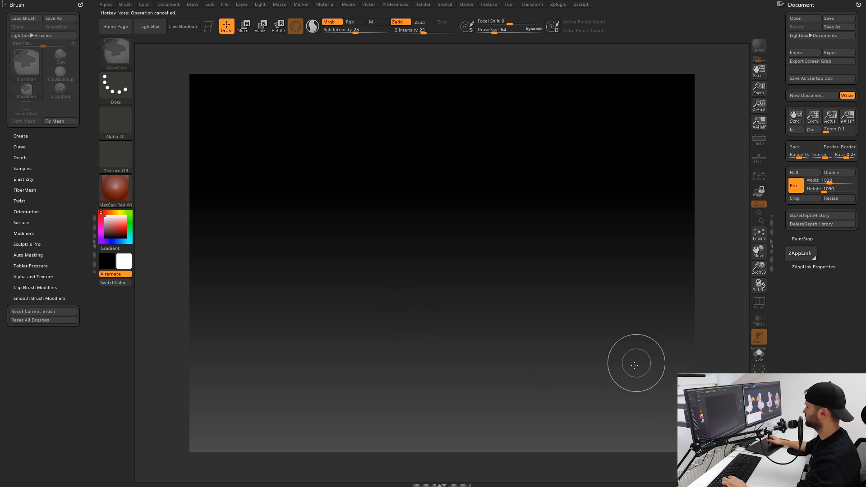
ctrl+alt+click(758, 355)
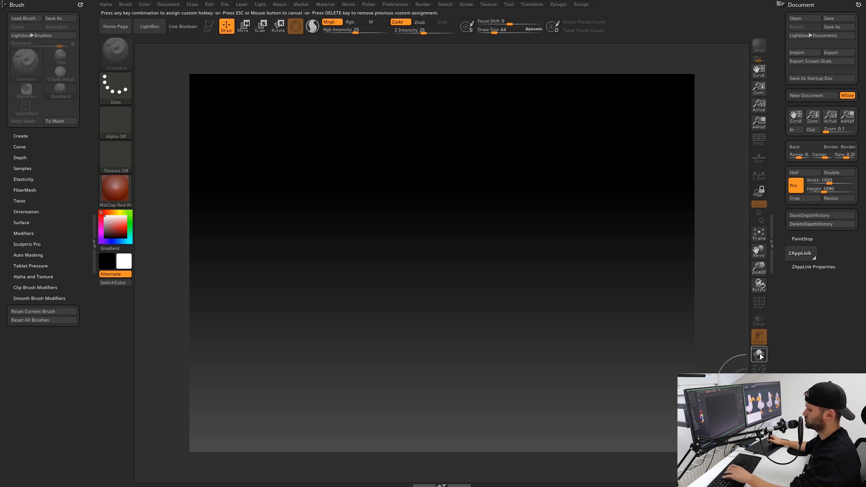
key(n)
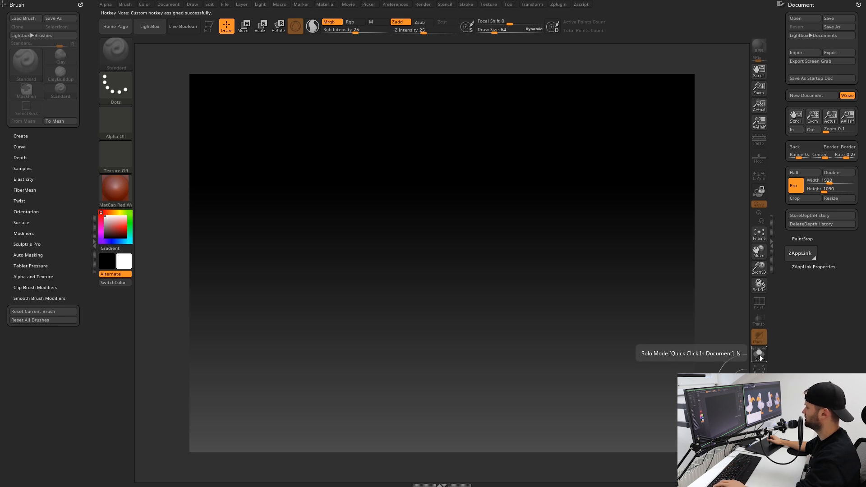
key(n)
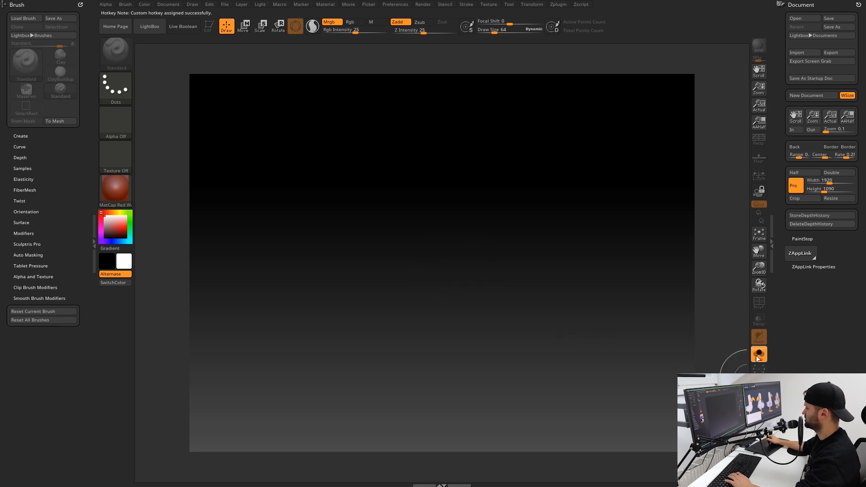
key(n)
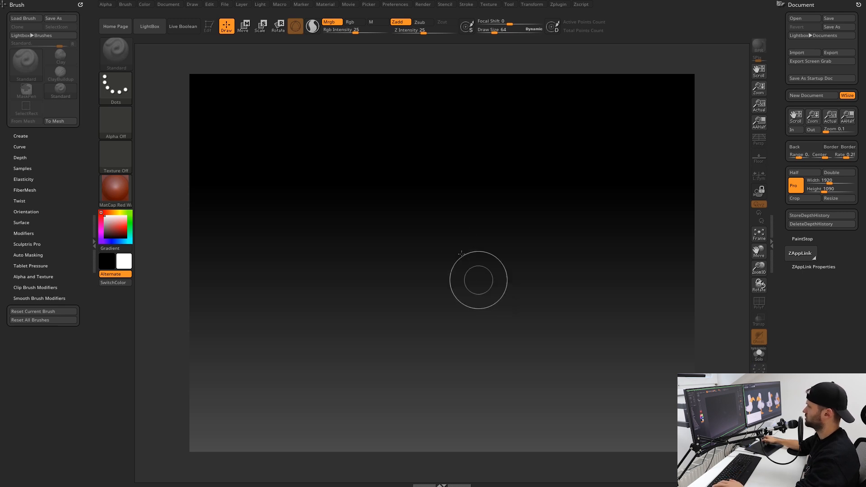
Save the custom hotkeys to a file from the Hotkeys preferences.
click(395, 5)
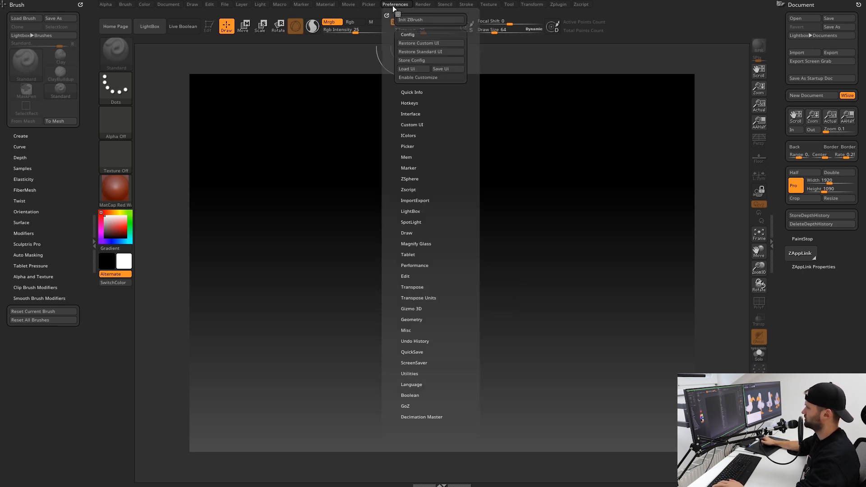
click(415, 103)
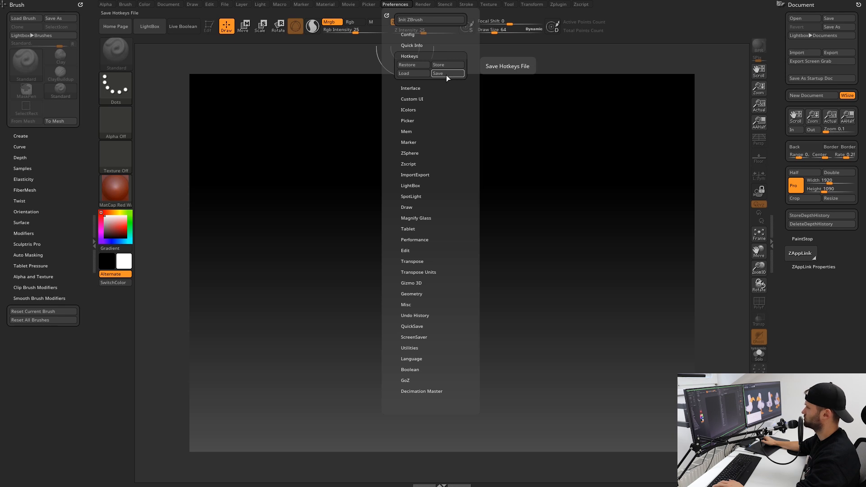
click(446, 74)
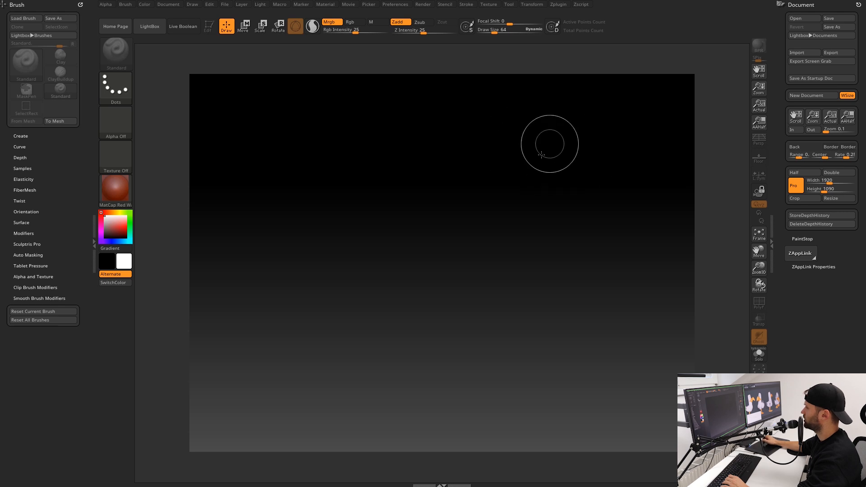
Call up the quick Draw Size slider over the canvas and try adjusting the brush size.
key(s)
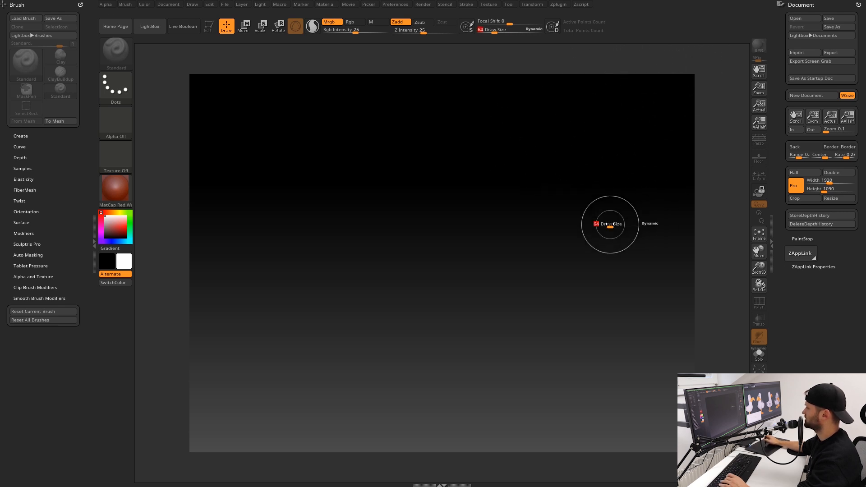
drag(618, 224, 607, 226)
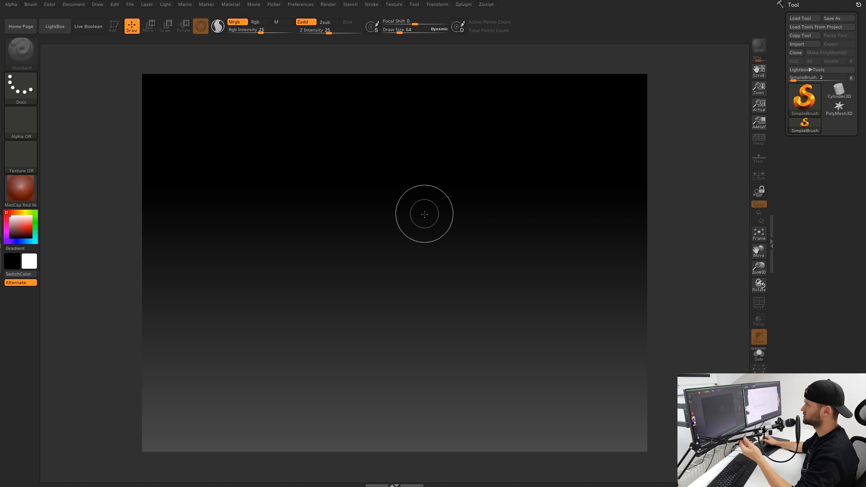
Restore the standard user interface from the Config preferences.
click(302, 4)
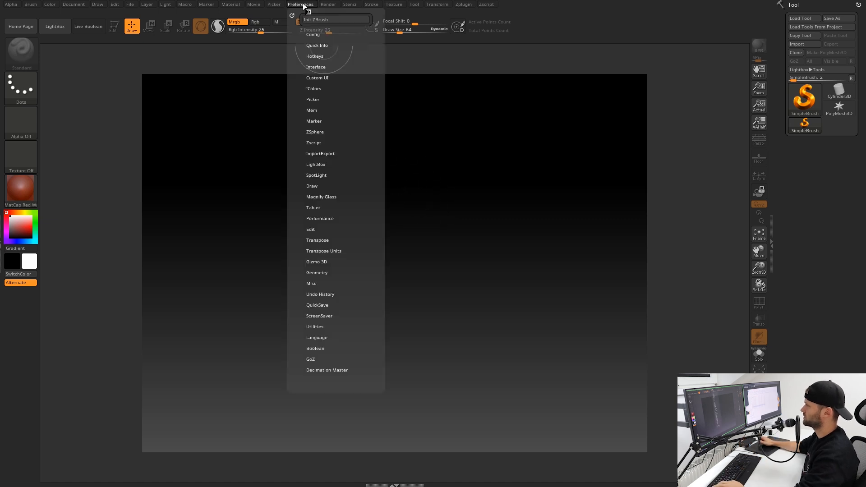
click(318, 35)
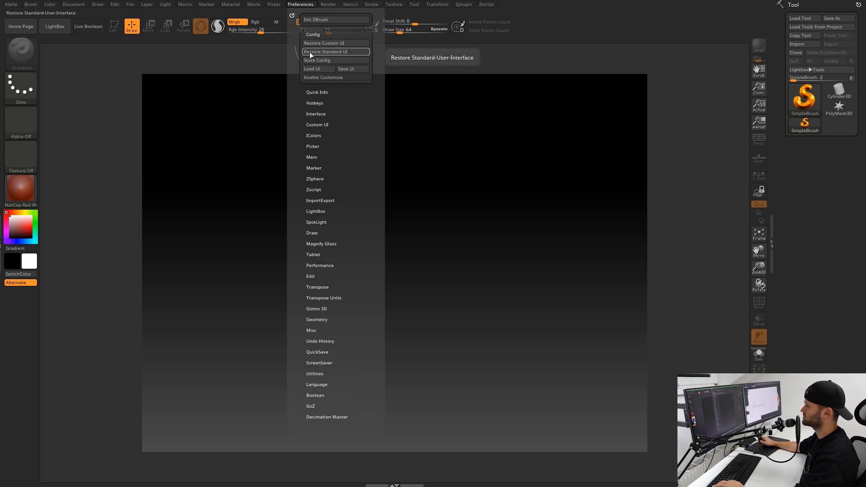
click(345, 55)
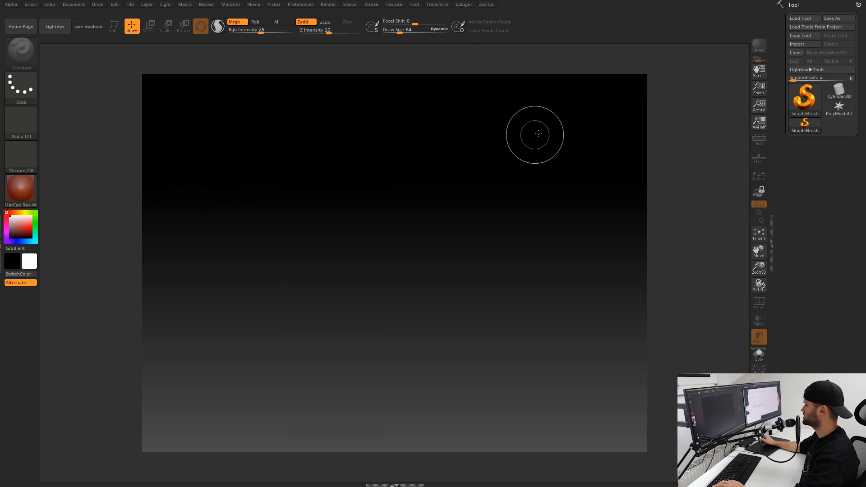
Expand the collapsed tray holding the Brush palette and store the current interface configuration.
click(0, 244)
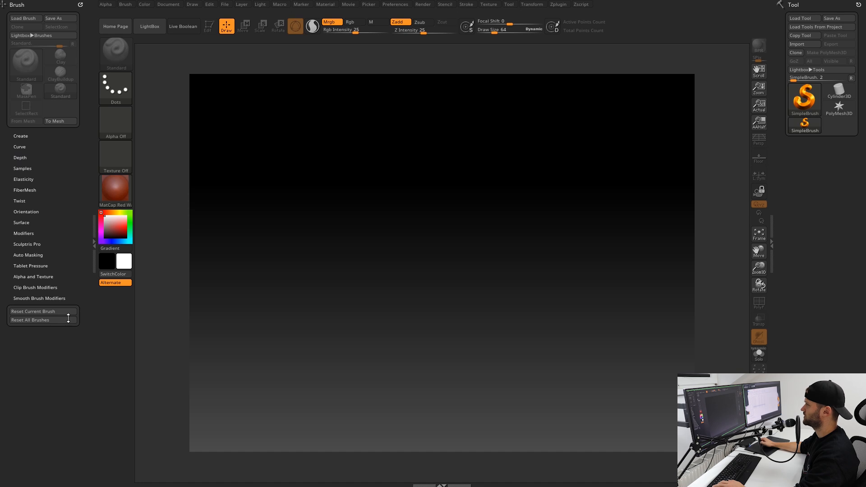
click(395, 4)
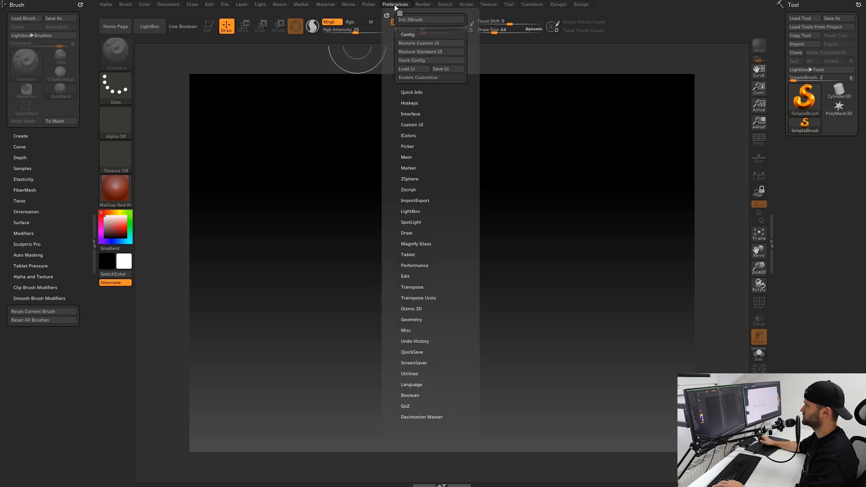
click(425, 60)
click(502, 291)
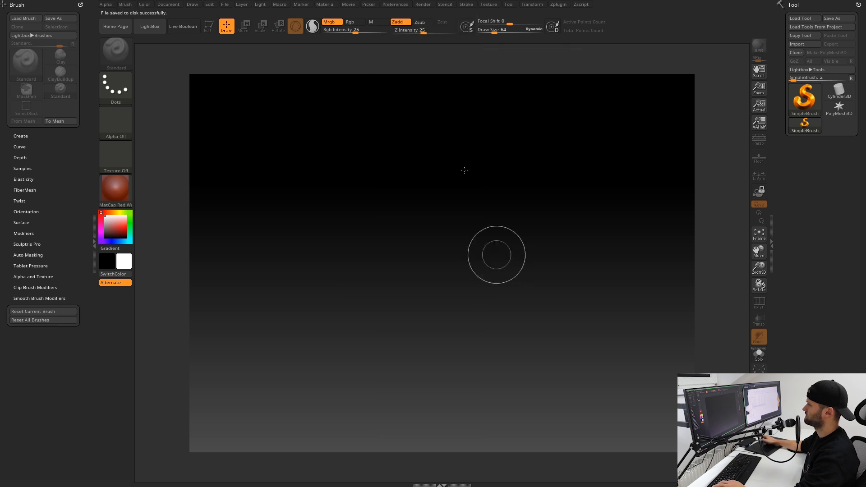
Restore the standard user interface from the Config preferences and switch back to the stored custom interface.
click(391, 6)
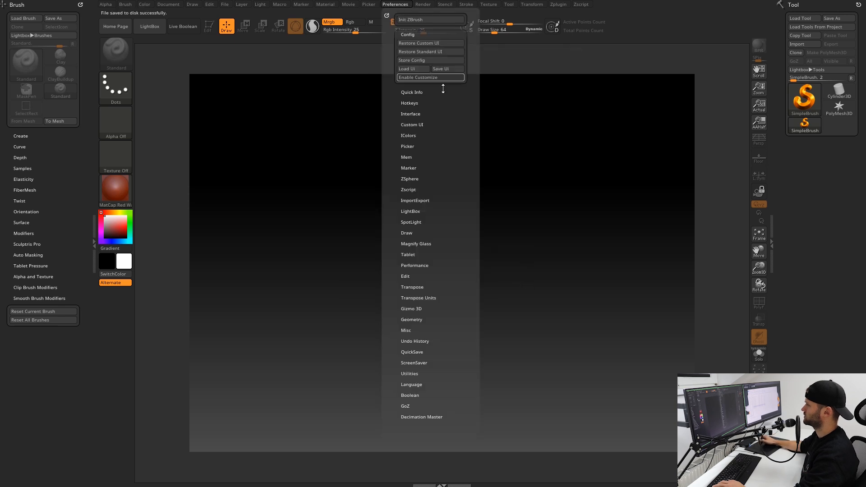
click(432, 50)
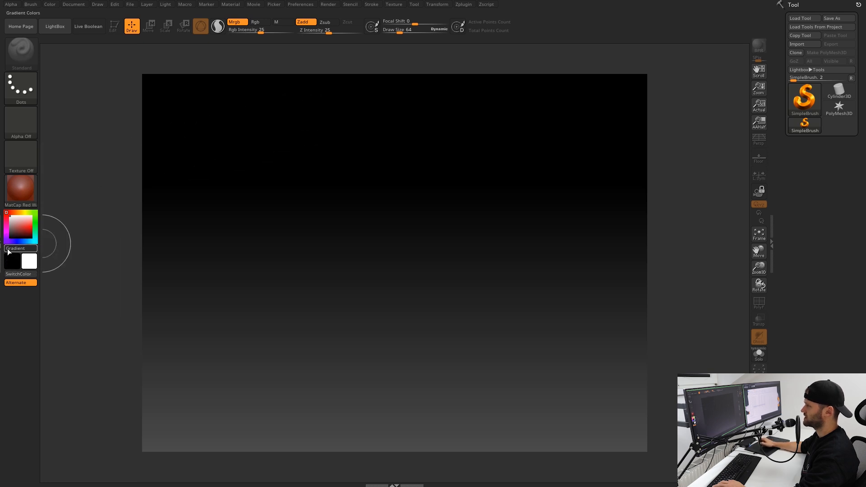
click(310, 5)
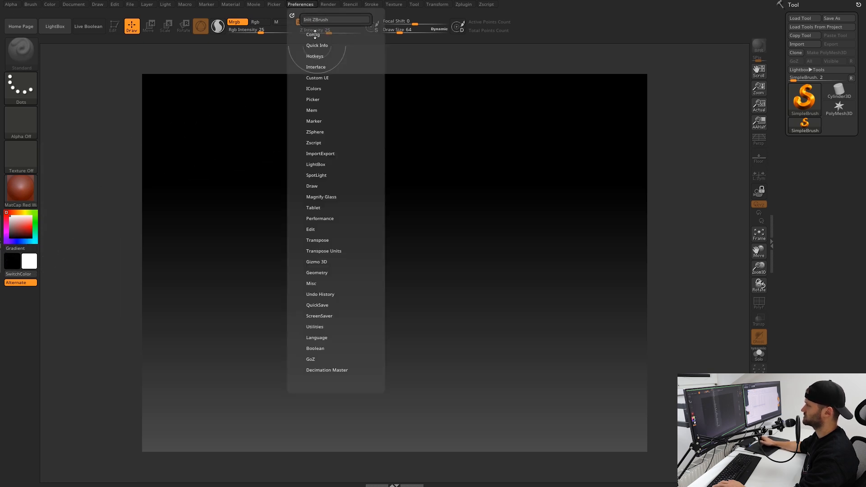
click(314, 35)
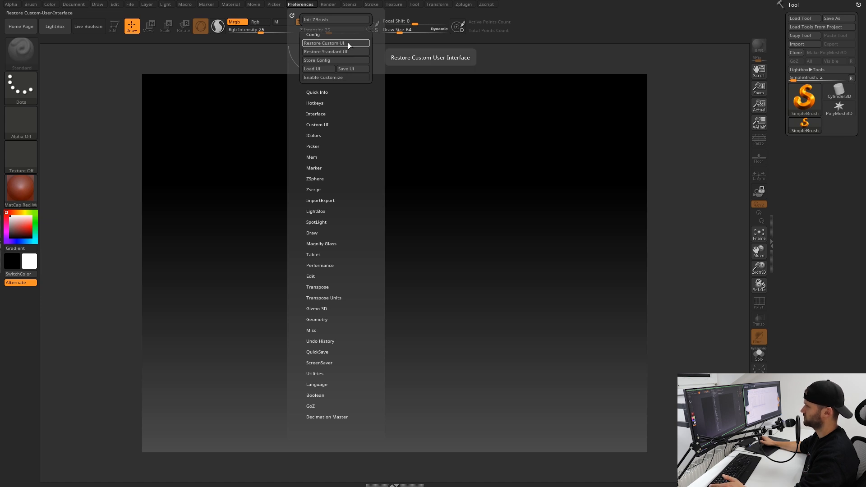
click(347, 43)
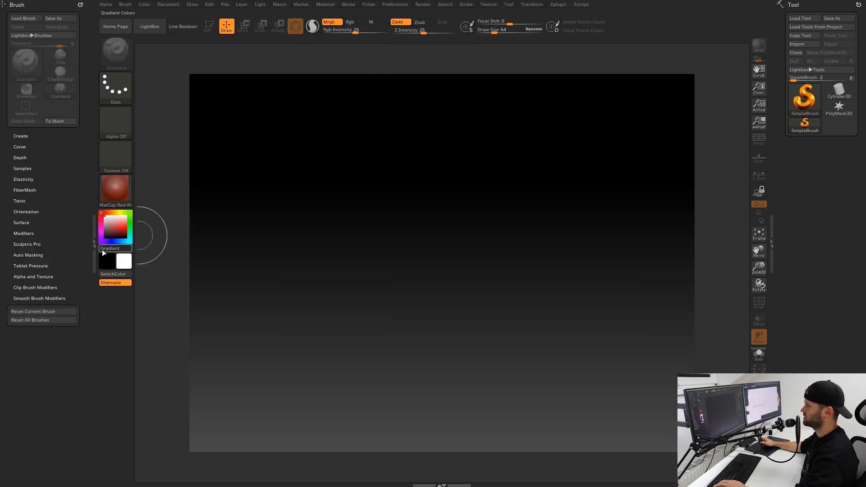
Collapse and reopen the trays holding the Brush palette and the Tool palette.
click(399, 8)
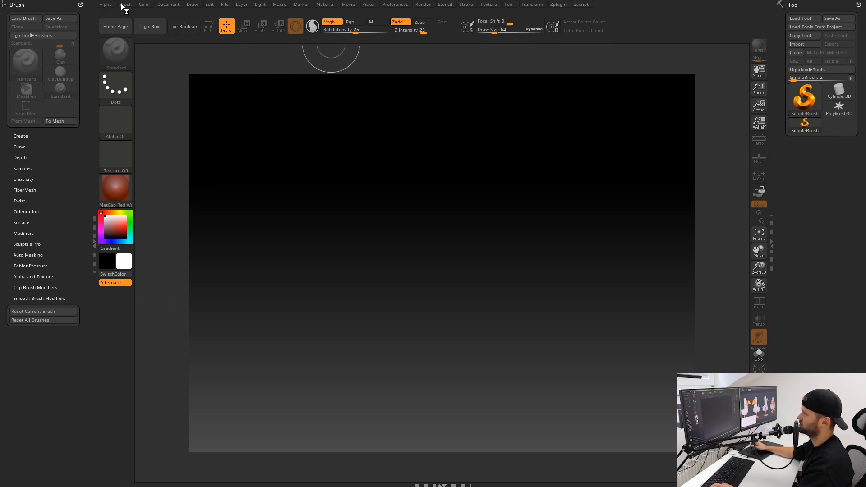
click(168, 6)
mouse_move(190, 6)
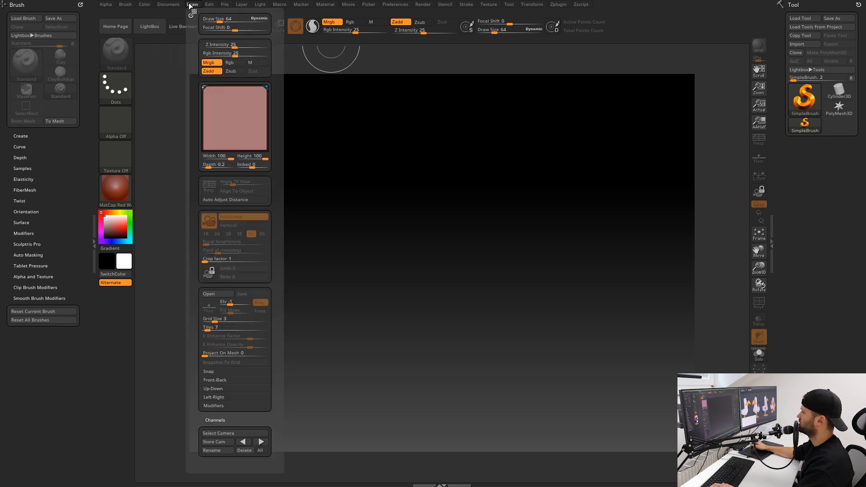
click(92, 225)
click(1, 244)
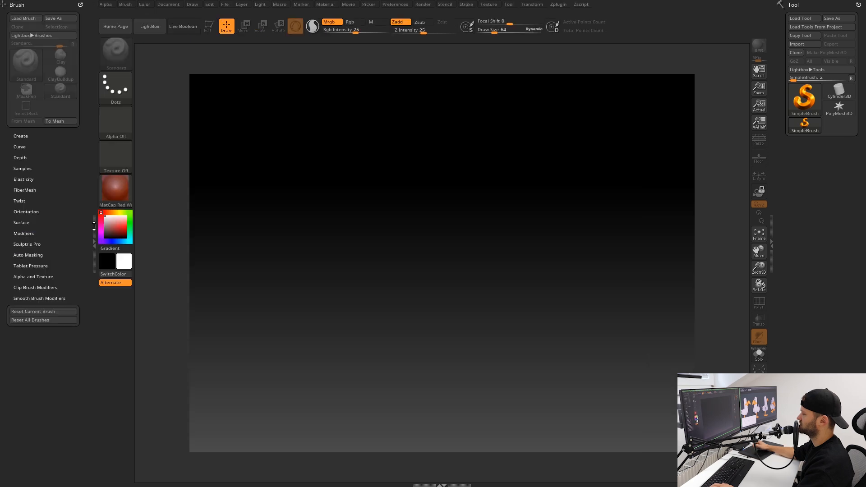
click(773, 241)
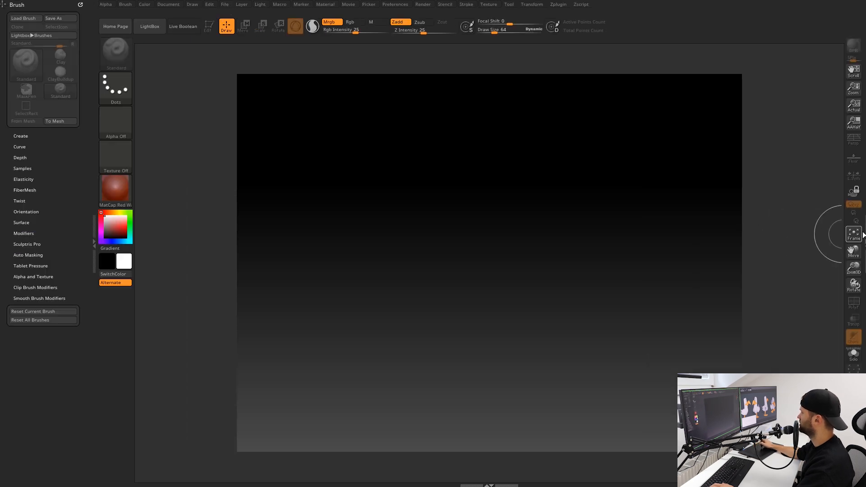
click(861, 231)
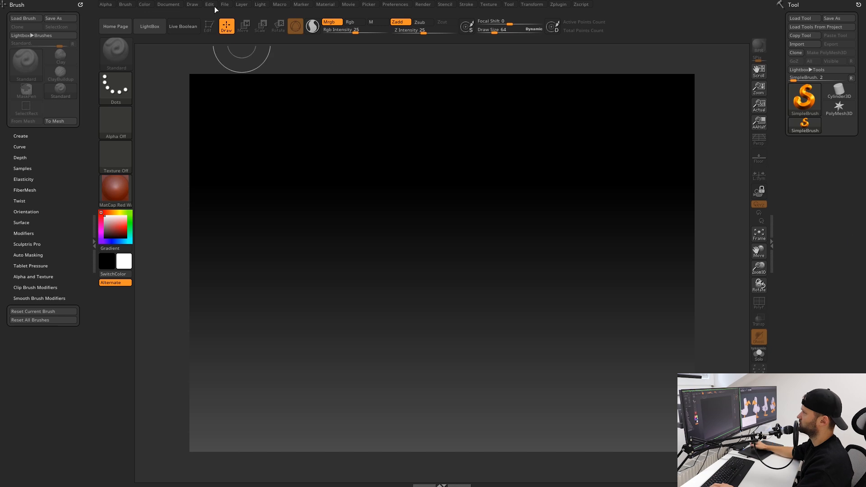
Dock the Document palette in the tray below the Tool palette.
click(171, 5)
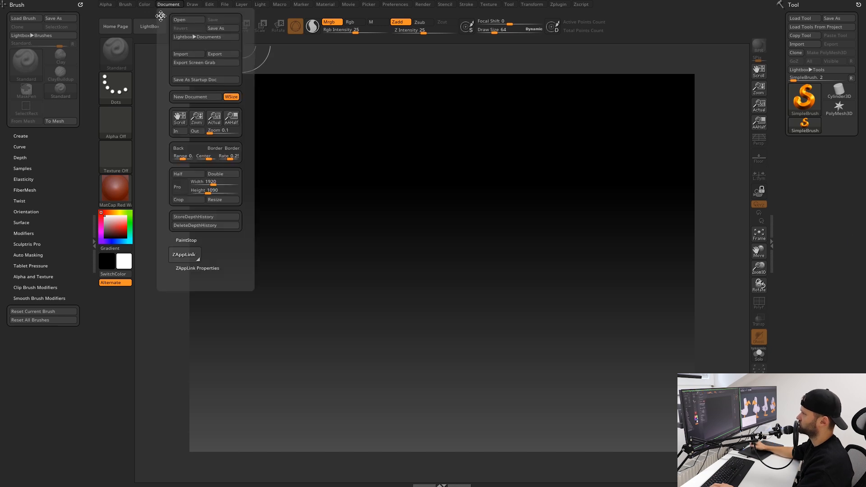
drag(162, 15, 812, 178)
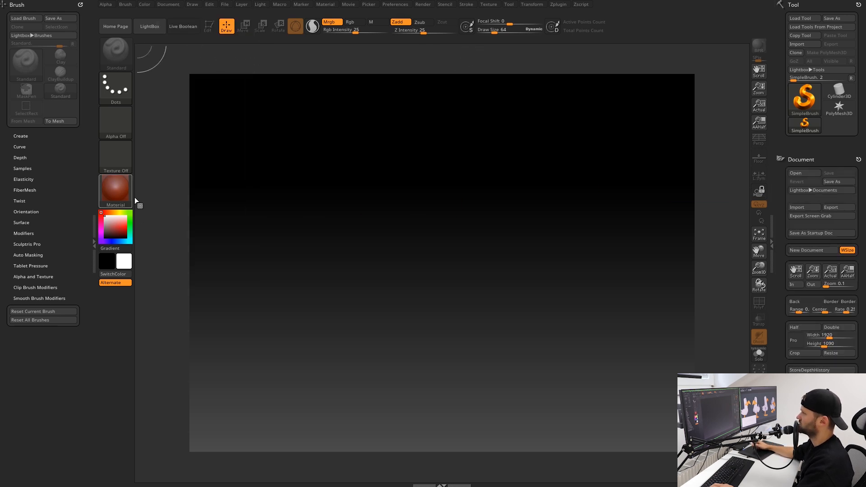
Enable interface customization and remove the Scroll button from the shelf beside the canvas.
click(392, 5)
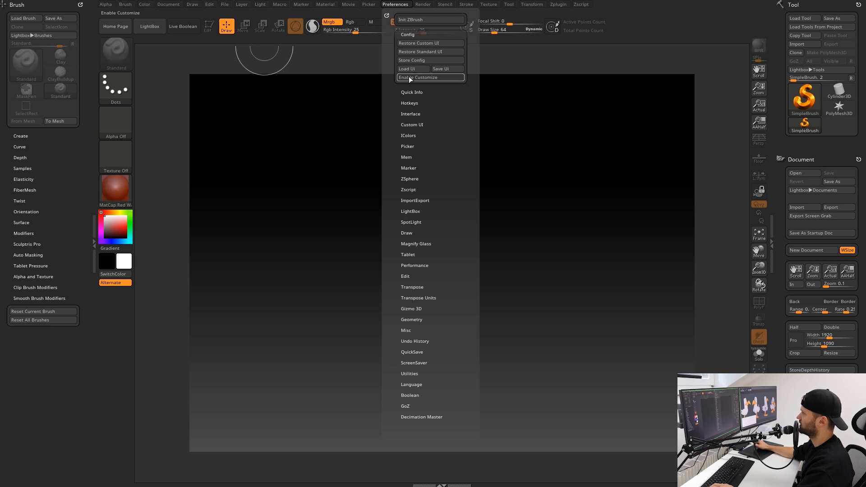
click(432, 77)
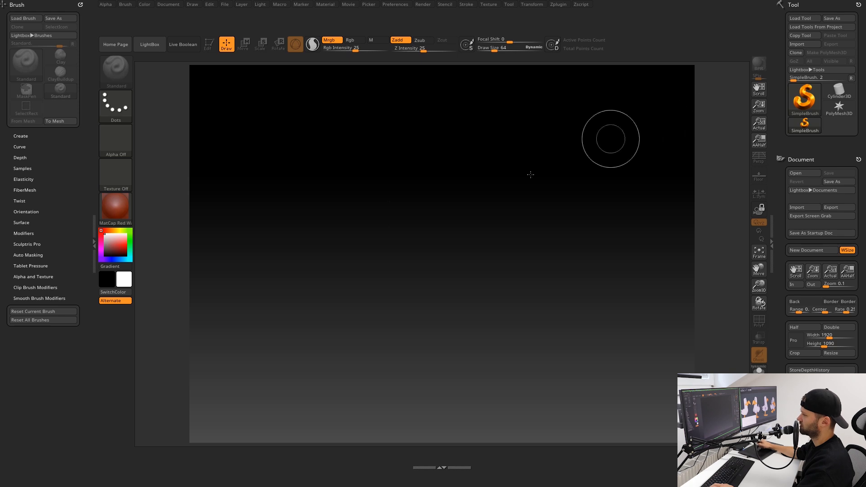
ctrl+alt+drag(108, 300, 108, 336)
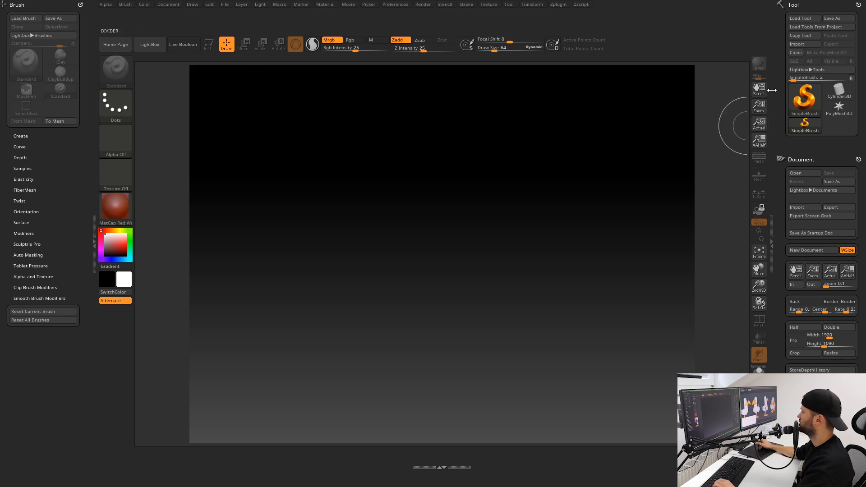
mouse_move(758, 89)
ctrl+alt+mouse_down()
mouse_move(536, 195)
mouse_move(522, 189)
mouse_move(715, 104)
mouse_move(485, 183)
mouse_move(434, 222)
mouse_move(447, 217)
ctrl+alt+mouse_up()
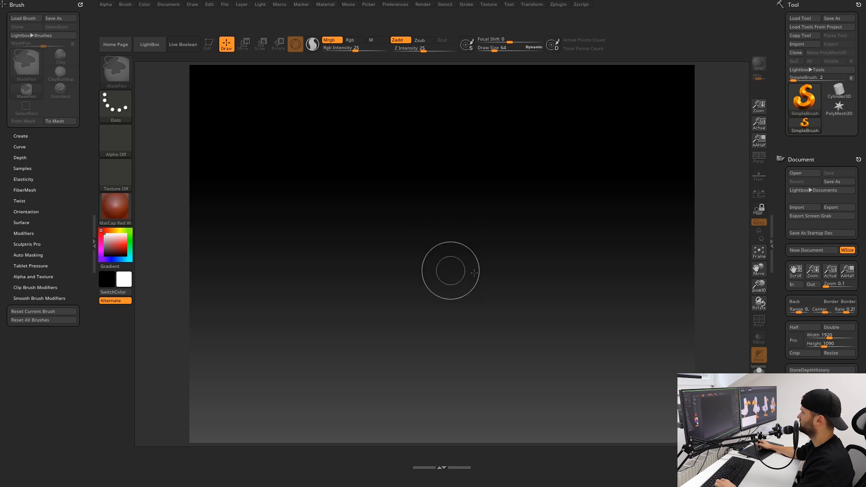
Put the Scroll button from the Document palette into the empty shelf slot and collapse the Document palette.
scroll(800, 180, down, 2)
mouse_move(795, 254)
ctrl+alt+mouse_down()
mouse_move(740, 256)
mouse_move(733, 247)
mouse_move(756, 94)
ctrl+alt+mouse_up()
click(805, 142)
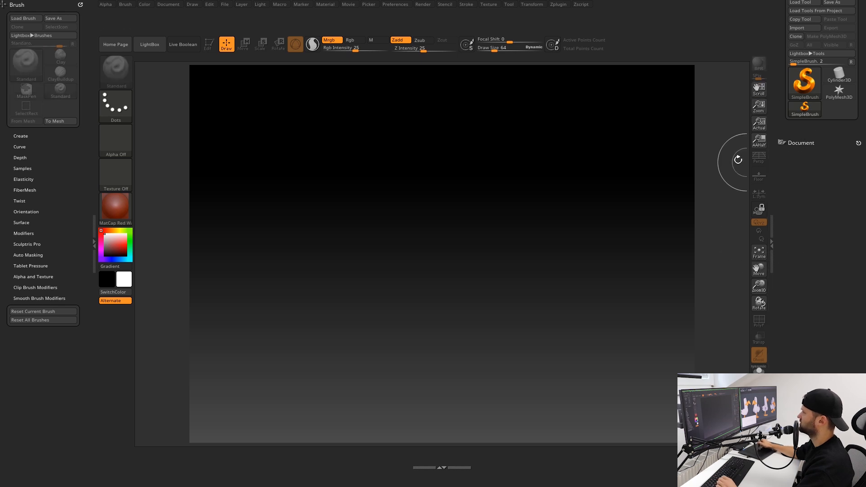
Disable interface customization and store the current interface configuration.
click(399, 5)
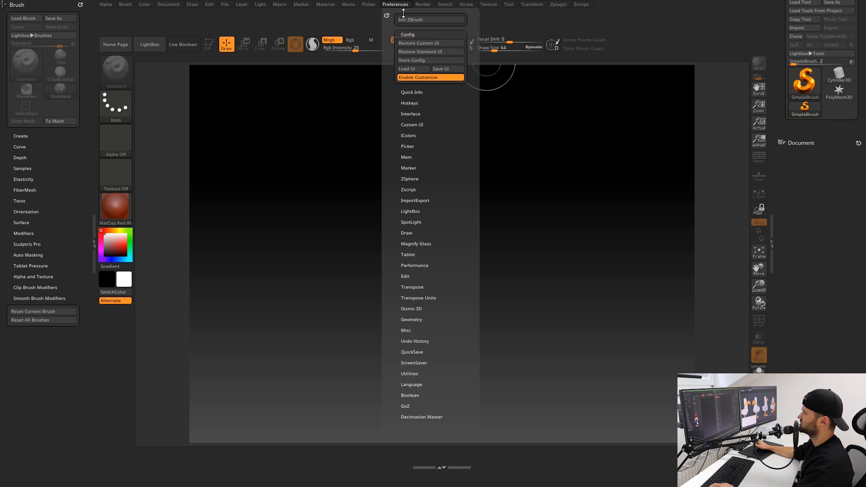
click(434, 78)
click(427, 61)
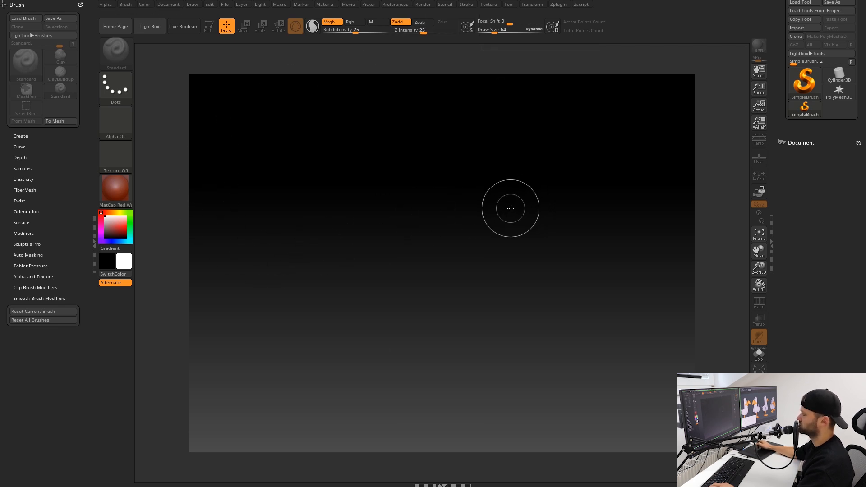
Start and cancel a hotkey assignment for the Solo button, and store the hotkeys from the Hotkeys preferences.
ctrl+alt+click(760, 356)
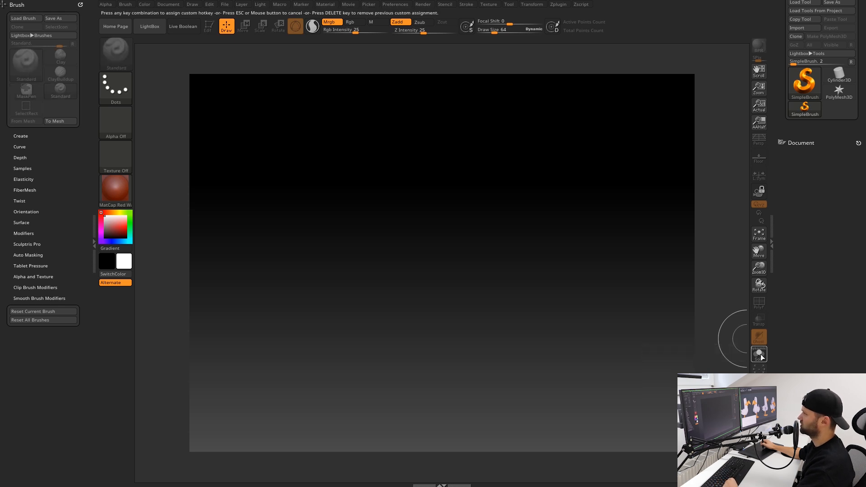
key(Escape)
click(394, 4)
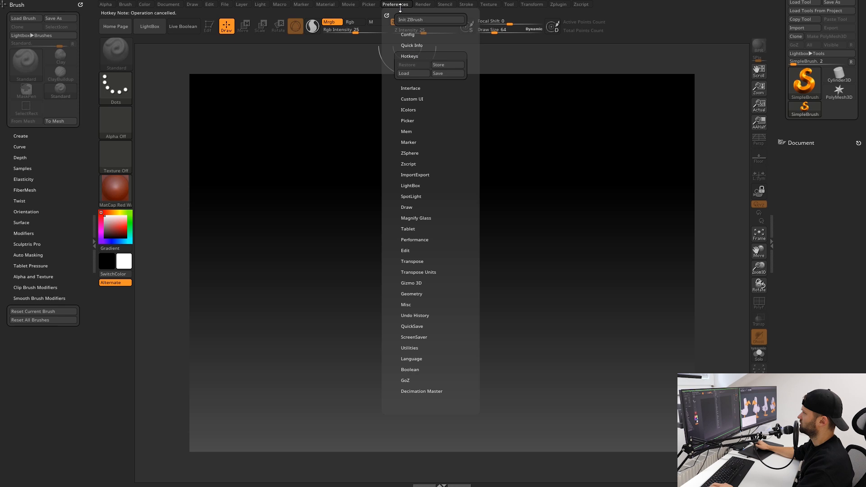
click(446, 65)
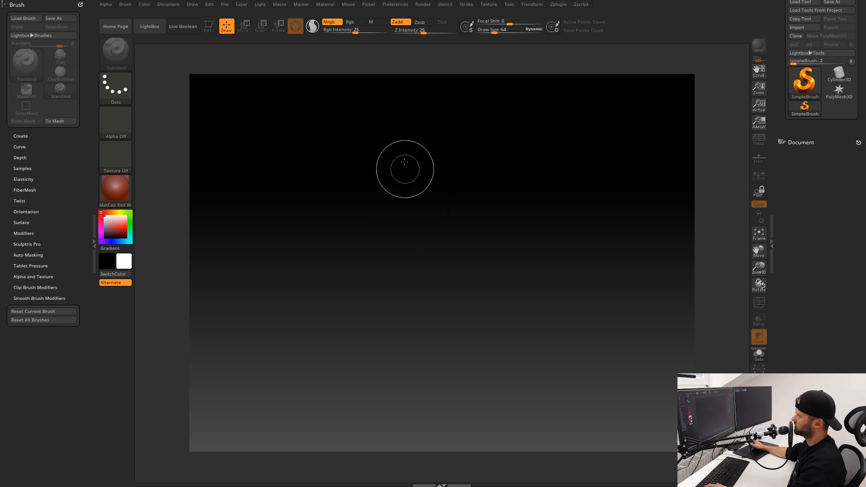
Try a larger Buttons Size in the UI section of the Interface preferences and return it to 38.
click(395, 5)
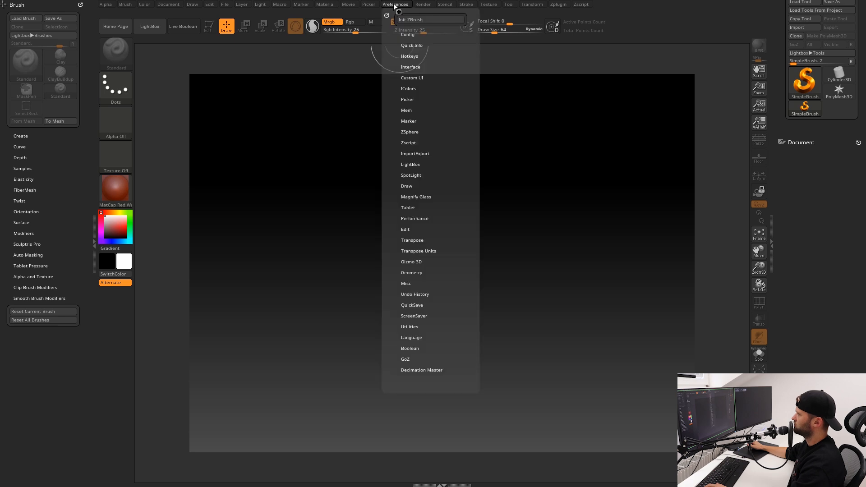
click(415, 66)
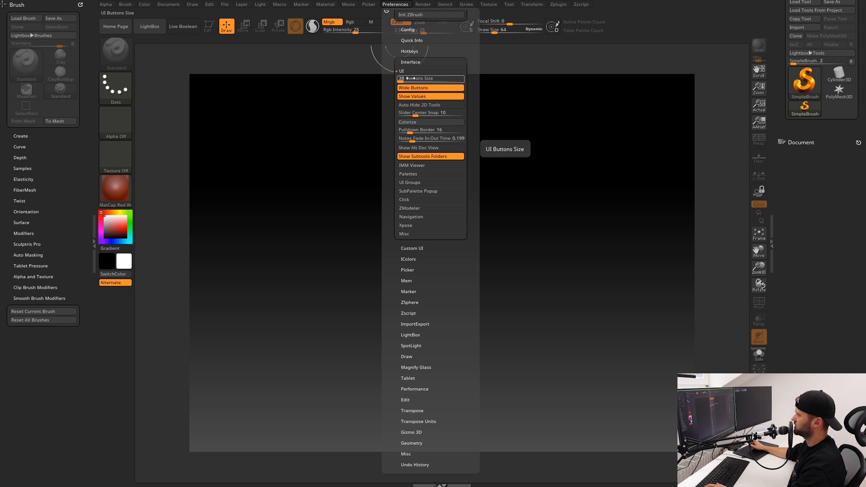
drag(401, 78, 418, 78)
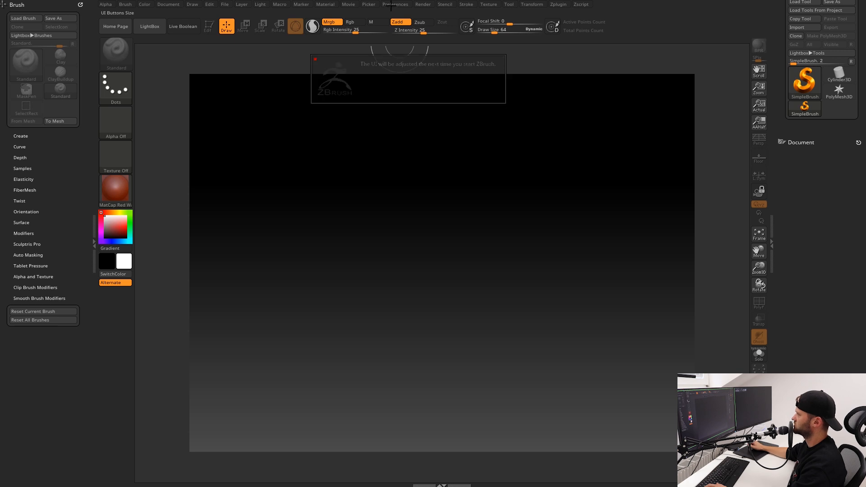
click(389, 5)
click(402, 83)
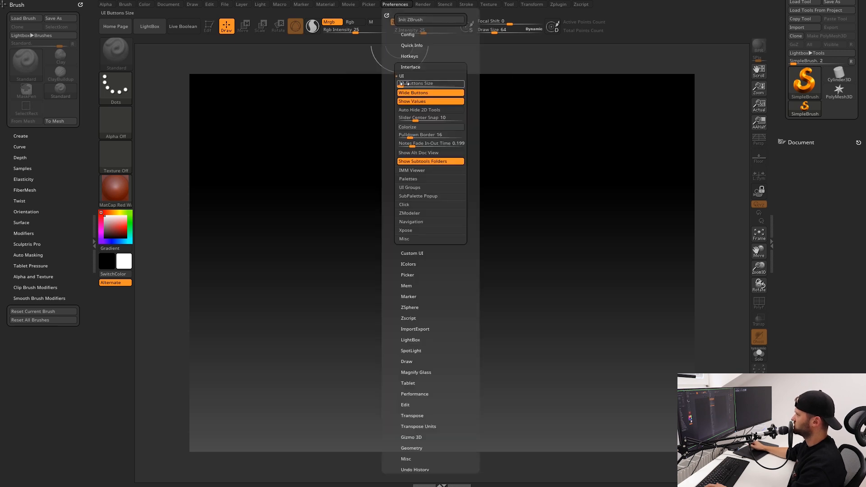
Toggle the Wide Buttons option on and off to compare the palette layouts, and leave it off.
click(433, 93)
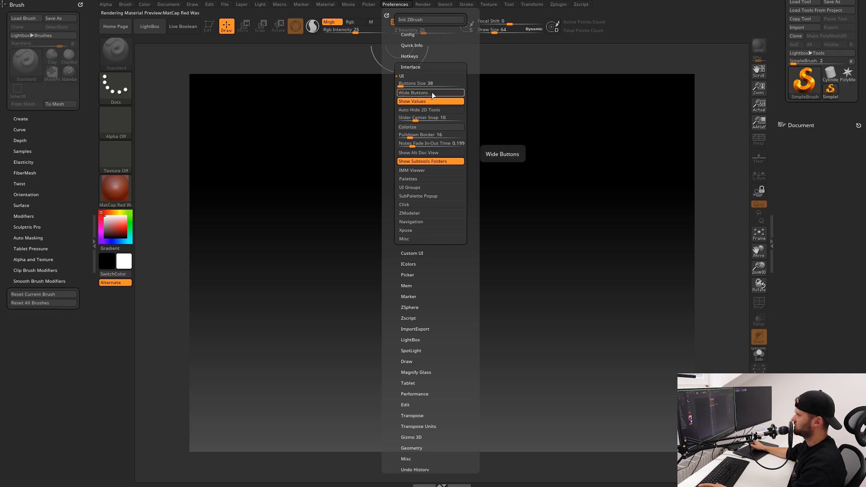
click(429, 93)
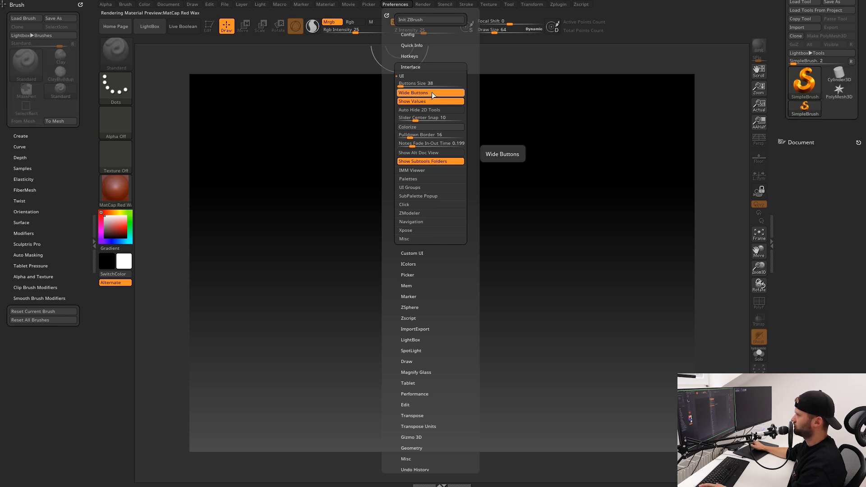
click(432, 93)
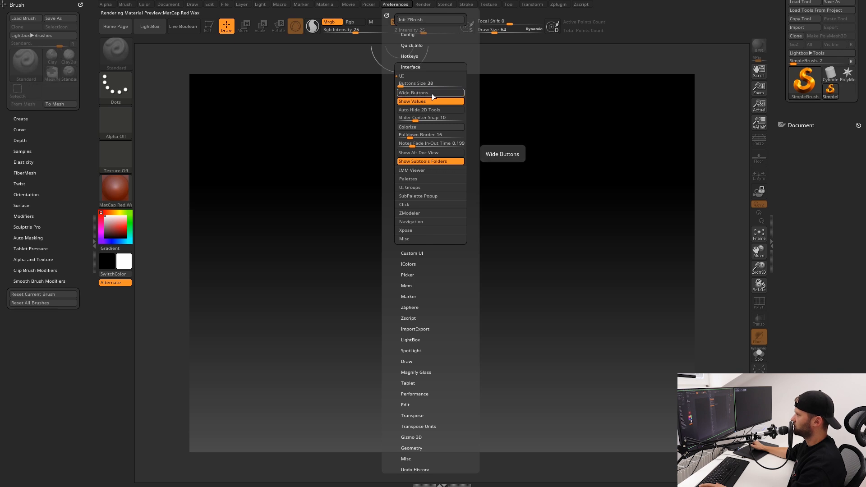
click(432, 93)
click(431, 93)
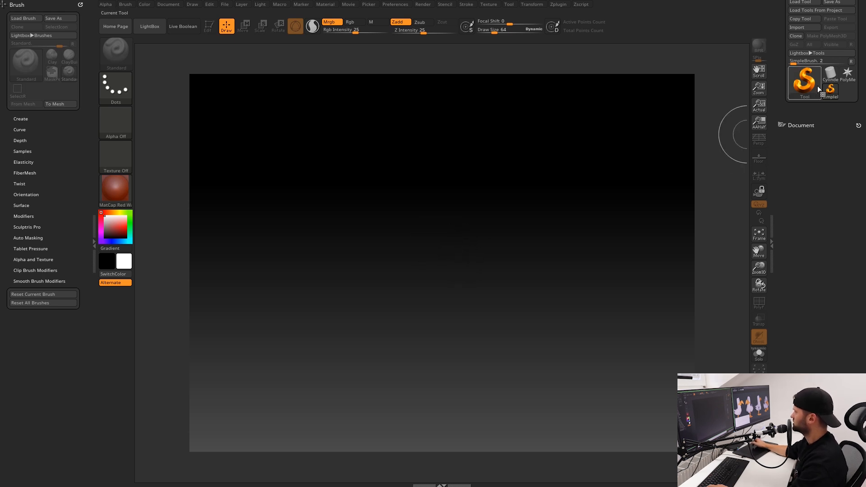
Choose the SimpleBrush tool and give it the Alpha 01 alpha and the FreeHand stroke.
click(806, 86)
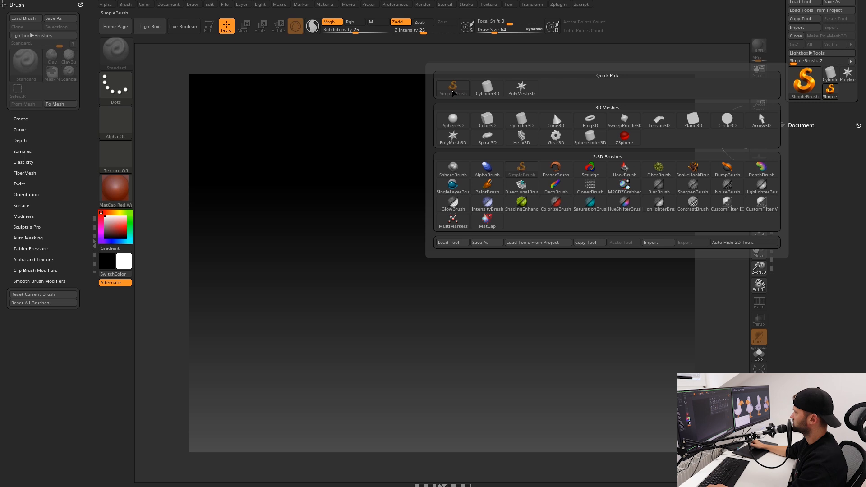
click(116, 123)
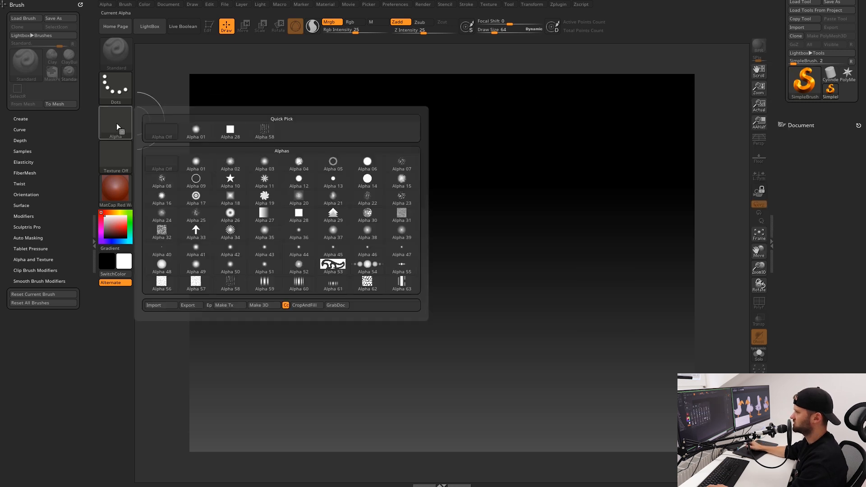
mouse_move(201, 168)
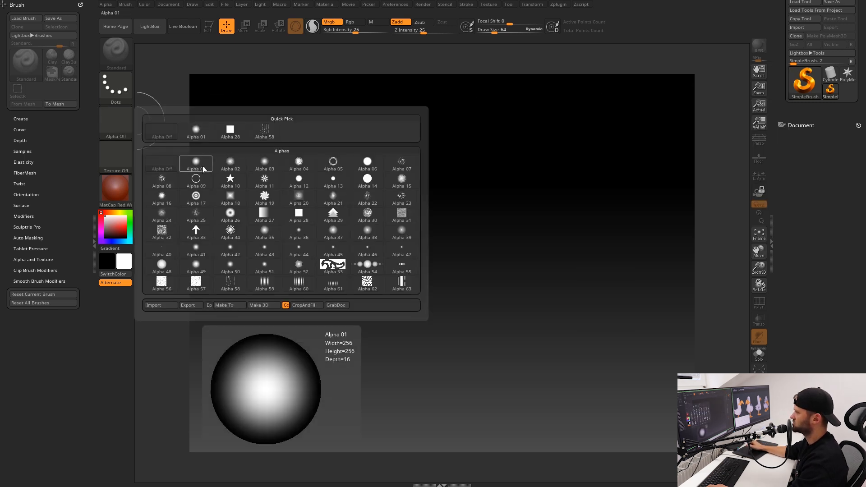
click(193, 161)
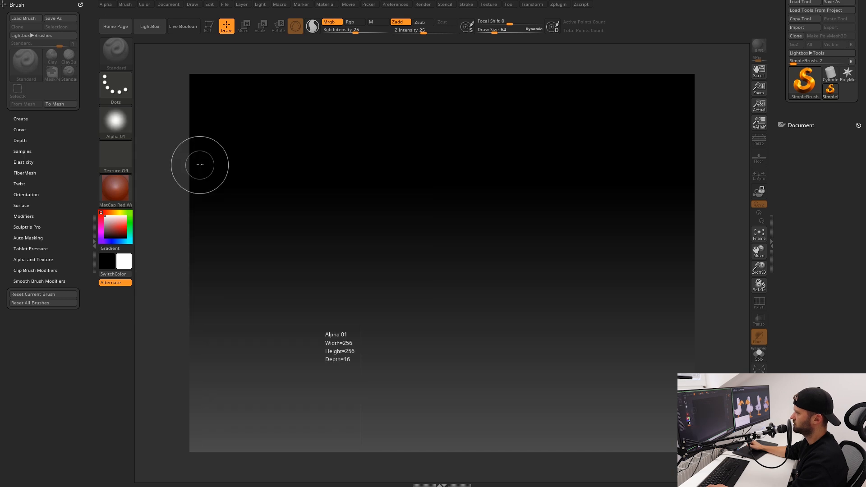
click(116, 91)
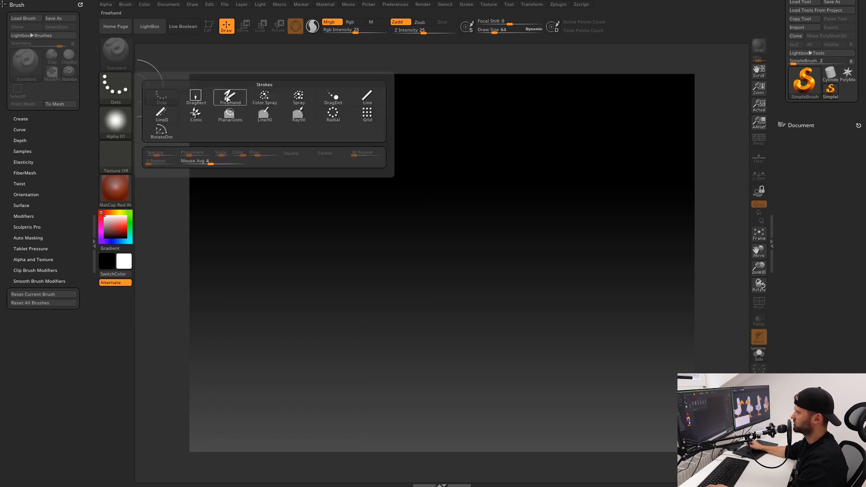
mouse_move(228, 98)
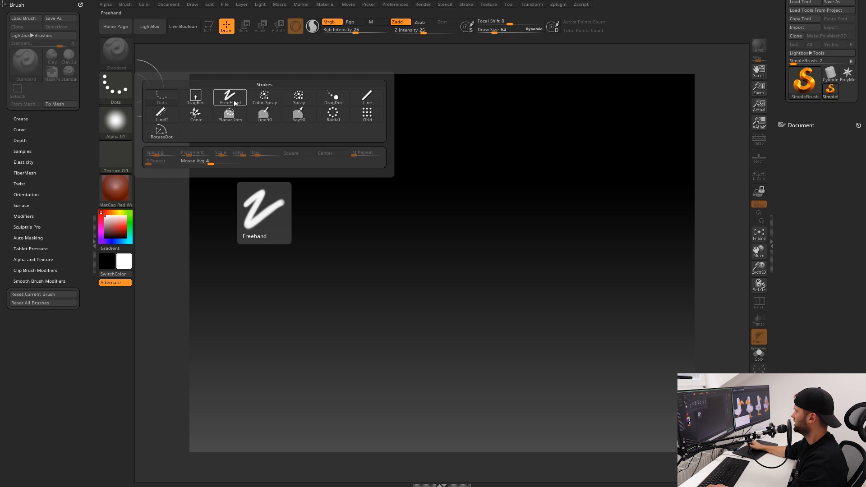
click(234, 103)
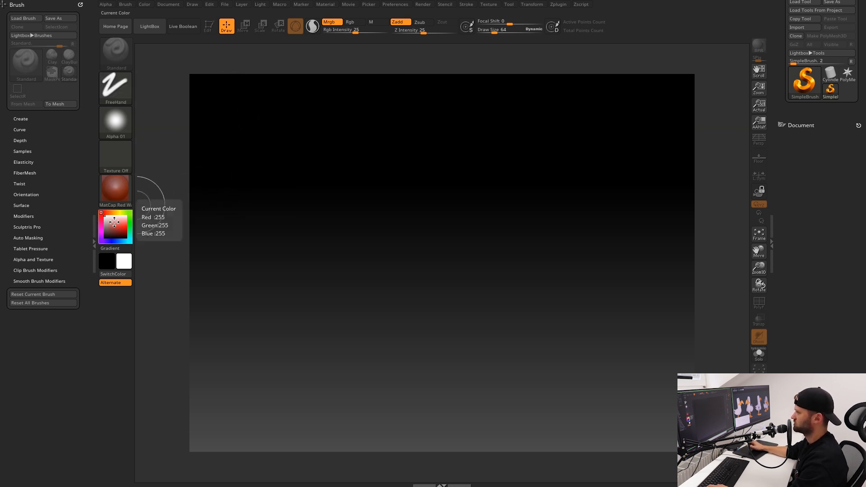
Set the current color to a golden orange and choose the Hair2 standard material.
mouse_move(110, 222)
mouse_down()
mouse_move(118, 225)
mouse_move(113, 212)
mouse_up()
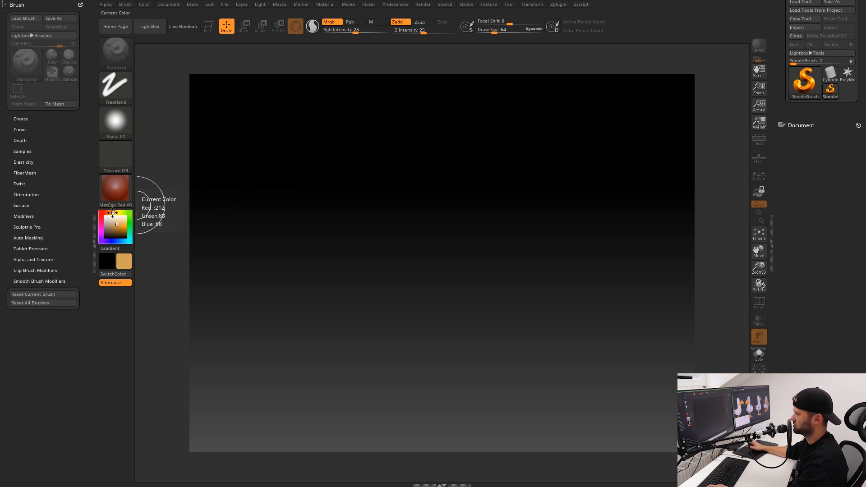
click(121, 224)
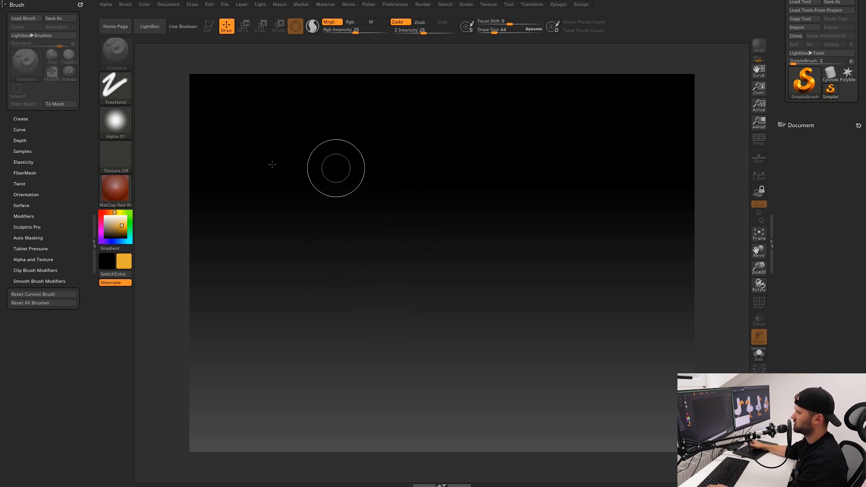
click(111, 186)
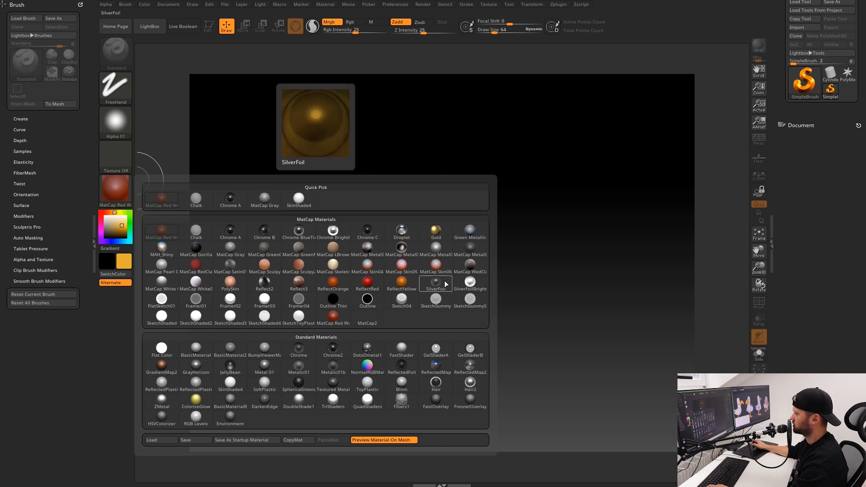
click(470, 382)
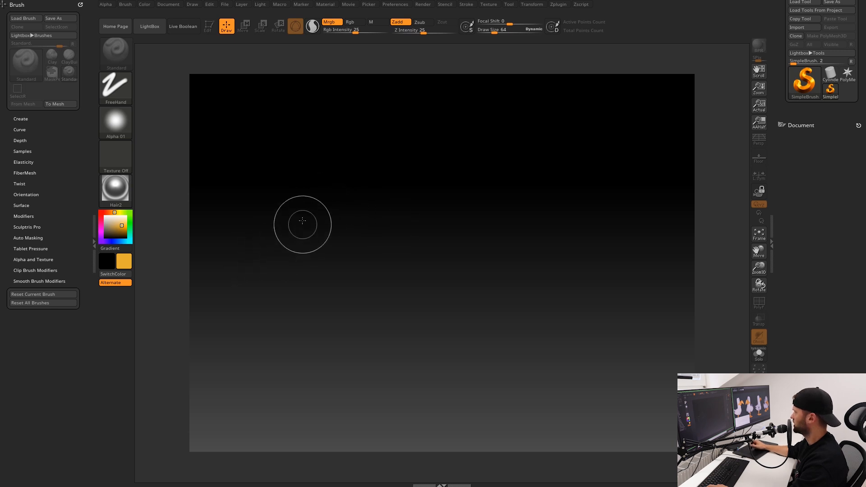
Paint two wavy strokes at intensity 25, raise Rgb Intensity and Z Intensity to 100, and paint two more.
mouse_move(252, 304)
mouse_down()
mouse_move(271, 255)
mouse_move(359, 243)
mouse_move(446, 271)
mouse_up()
drag(358, 185, 492, 212)
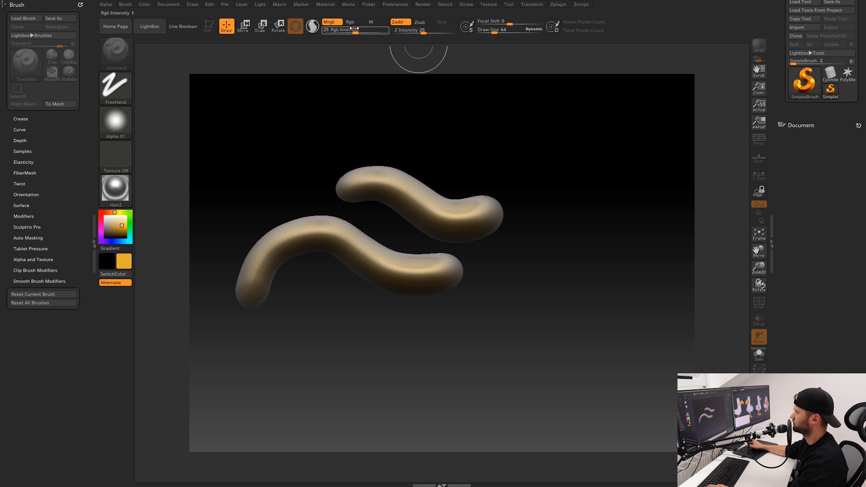
mouse_move(245, 205)
mouse_down()
mouse_move(332, 154)
mouse_move(427, 167)
mouse_up()
mouse_move(289, 322)
mouse_down()
mouse_move(320, 289)
mouse_move(468, 329)
mouse_up()
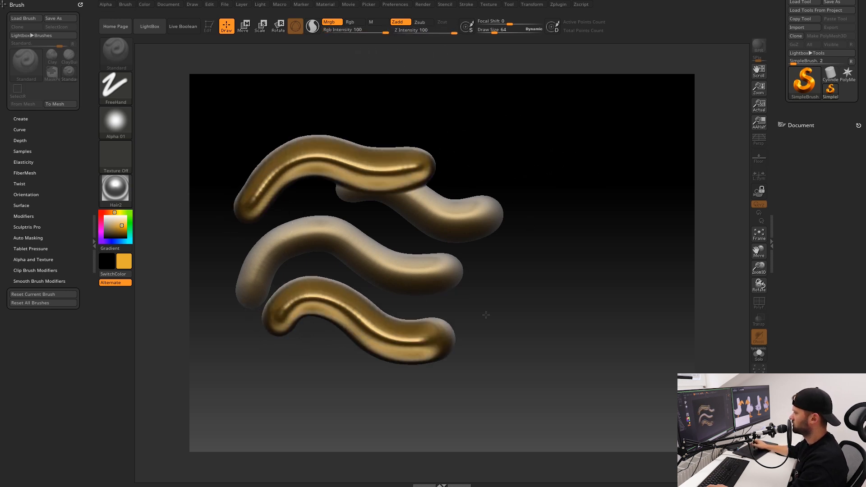
Paint curved gold strokes around and over the existing ones on both sides of the canvas, letting some overlap.
mouse_move(598, 162)
mouse_down()
mouse_move(514, 180)
mouse_move(412, 221)
mouse_up()
drag(624, 189, 417, 239)
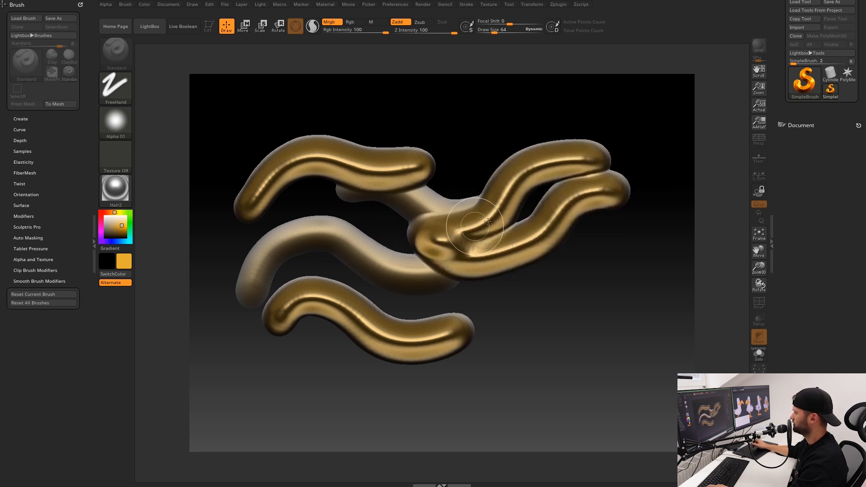
mouse_move(613, 226)
mouse_down()
mouse_move(455, 286)
mouse_move(412, 266)
mouse_up()
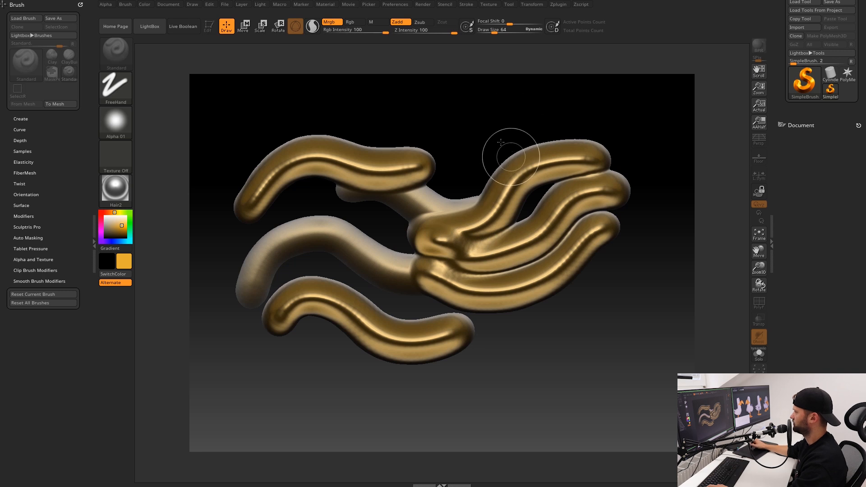
mouse_move(502, 126)
mouse_down()
mouse_move(403, 237)
mouse_move(386, 219)
mouse_move(262, 216)
mouse_up()
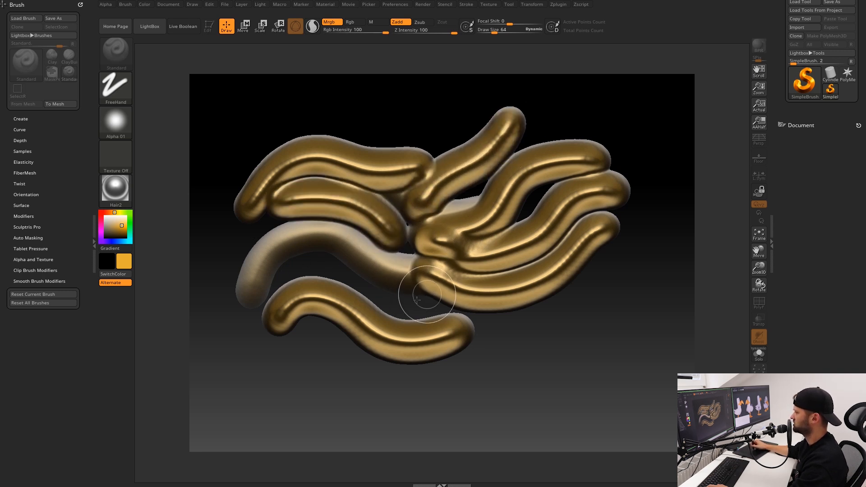
drag(451, 304, 259, 257)
mouse_move(438, 313)
mouse_down()
mouse_move(599, 270)
mouse_move(627, 244)
mouse_up()
drag(554, 344, 316, 334)
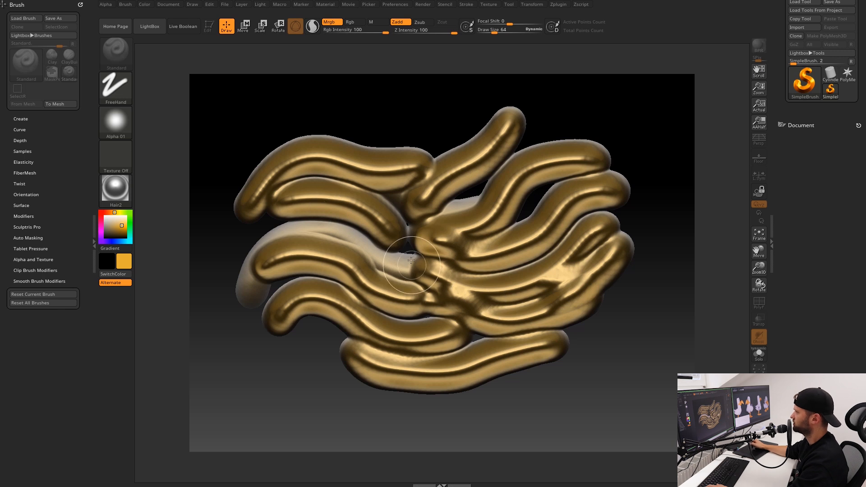
Adjust the light placement on the preview sphere in the Light palette.
click(259, 5)
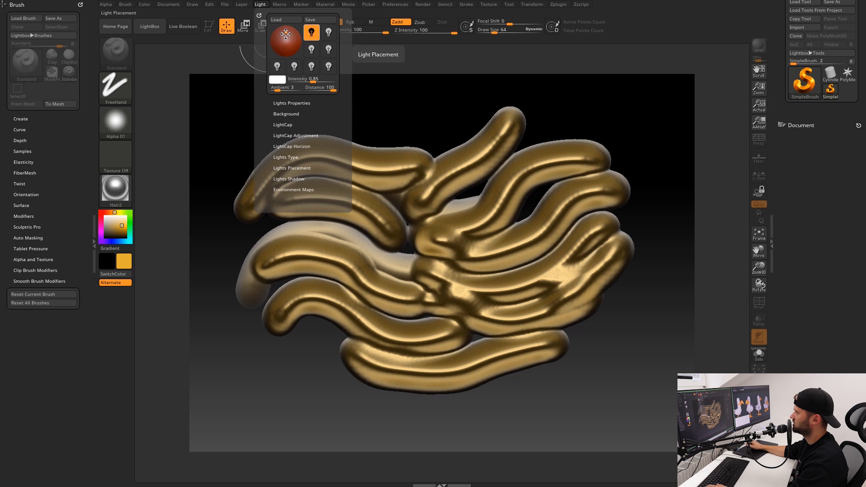
mouse_move(285, 32)
mouse_down()
mouse_move(294, 41)
mouse_move(285, 36)
mouse_up()
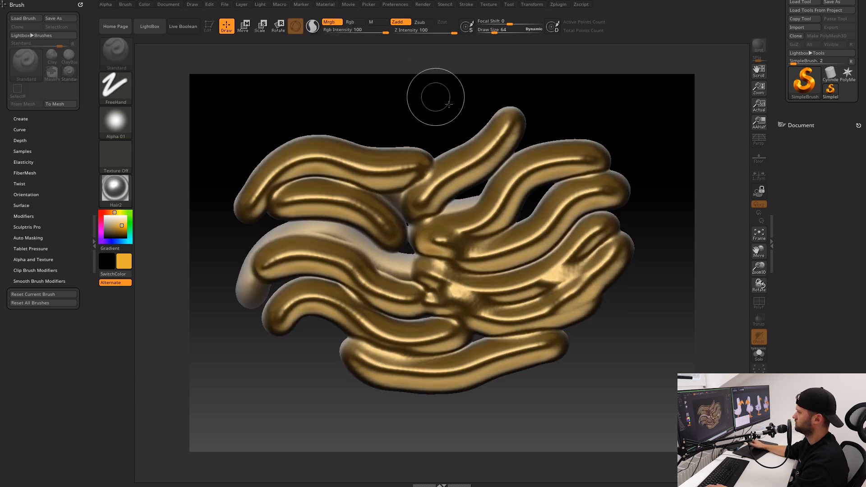
Paint a long gold stroke along the canvas top and several overlapping strokes through the centre at draw size 65.
mouse_move(282, 112)
mouse_down()
mouse_move(412, 120)
mouse_move(509, 110)
mouse_up()
key(s)
click(423, 112)
key(s)
click(339, 175)
drag(341, 165, 360, 255)
mouse_move(373, 162)
mouse_down()
mouse_move(374, 243)
mouse_move(407, 294)
mouse_up()
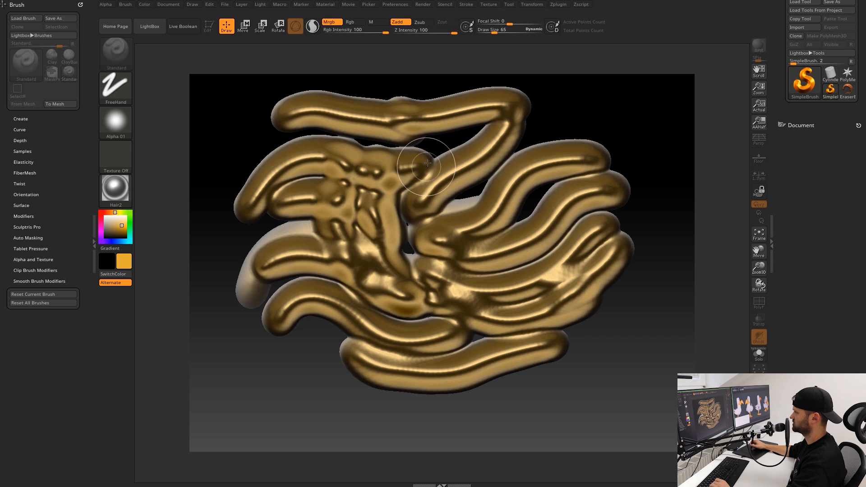
drag(414, 167, 445, 294)
mouse_move(495, 198)
mouse_down()
mouse_move(540, 289)
mouse_move(495, 334)
mouse_move(384, 310)
mouse_up()
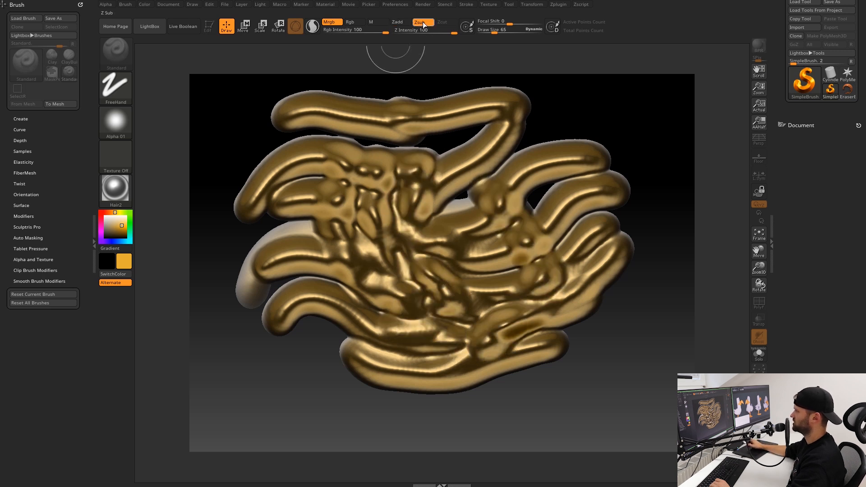
Cut holes in the centre with Zsub at draw size 51, and widen them with Rgb and Z Intensity at 46.
key(bracketleft)
key(bracketleft)
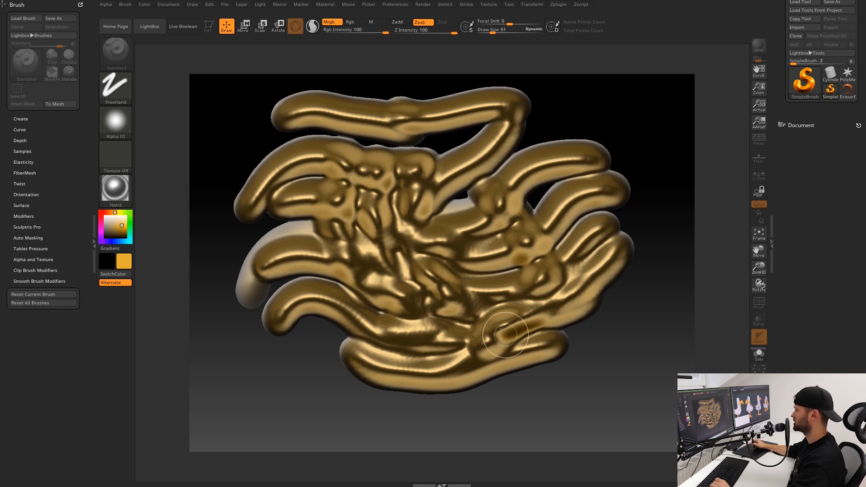
drag(402, 234, 425, 251)
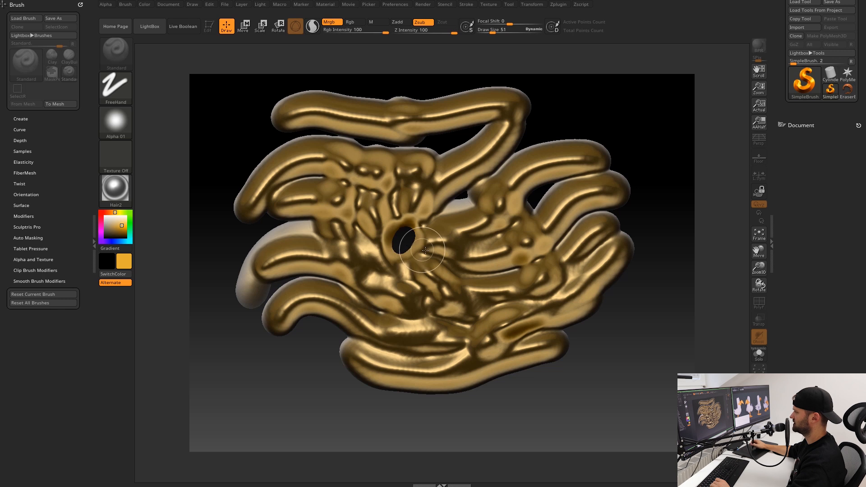
click(440, 247)
click(465, 248)
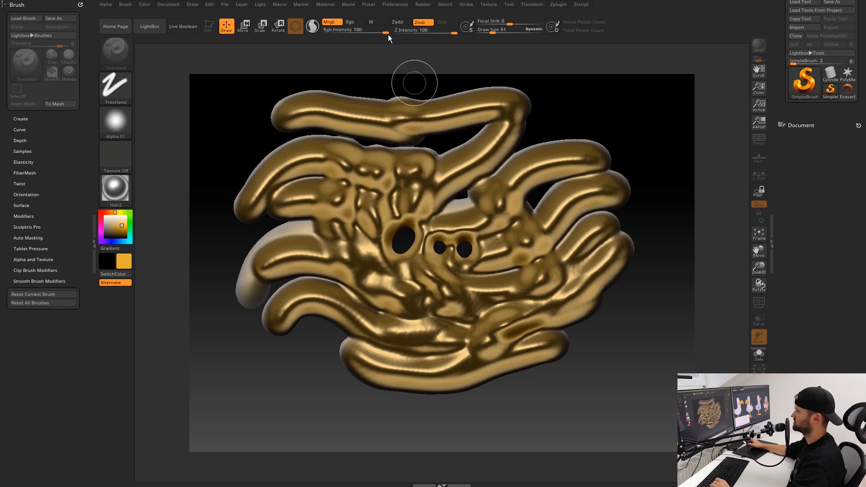
click(434, 31)
mouse_move(476, 240)
mouse_down()
mouse_move(444, 232)
mouse_move(417, 241)
mouse_move(377, 218)
mouse_move(396, 235)
mouse_move(366, 198)
mouse_move(376, 205)
mouse_move(407, 195)
mouse_move(416, 219)
mouse_up()
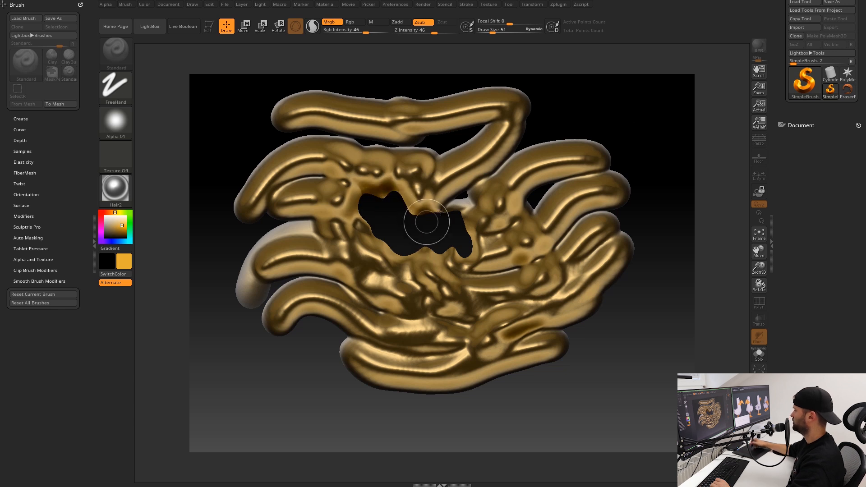
Switch to the EraserBrush at draw size 65 and erase a large rounded opening in the middle of the artwork.
click(793, 86)
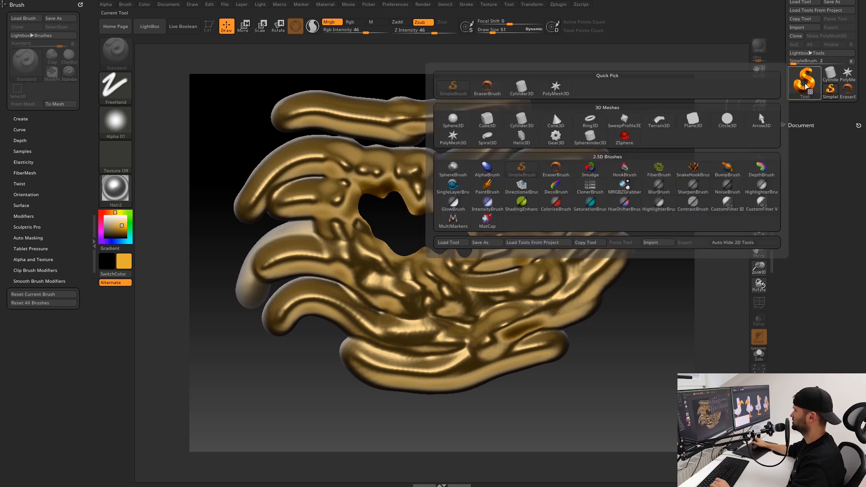
click(495, 92)
key(bracketright)
mouse_move(398, 222)
mouse_down()
mouse_move(390, 213)
mouse_move(404, 251)
mouse_move(382, 231)
mouse_move(384, 263)
mouse_up()
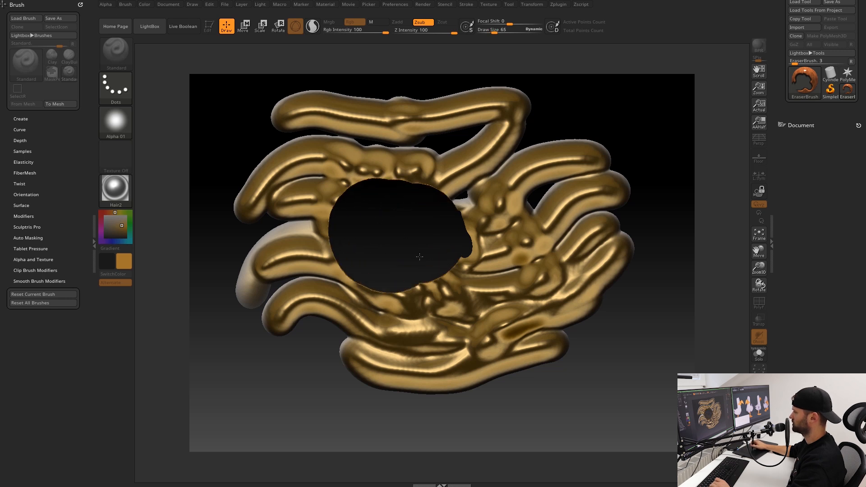
Paint the artwork's lower-left half green using SimpleBrush in Rgb-only mode, raising Rgb Intensity and Z Intensity to 100.
click(830, 90)
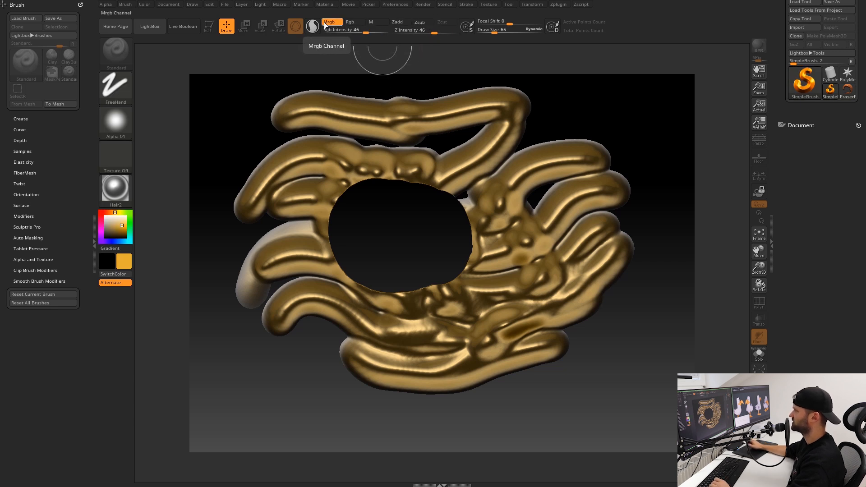
click(354, 23)
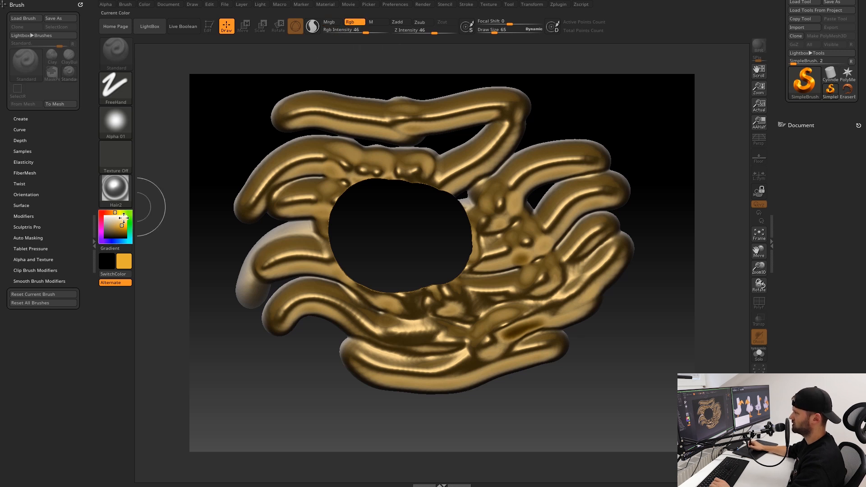
key(s)
drag(350, 309, 356, 309)
drag(347, 296, 302, 289)
key(s)
drag(432, 30, 450, 31)
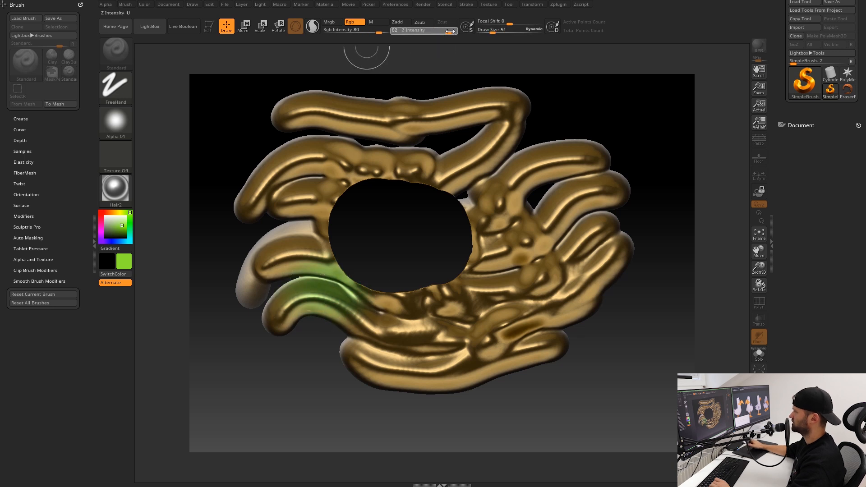
mouse_move(311, 198)
mouse_down()
mouse_move(324, 251)
mouse_move(277, 337)
mouse_up()
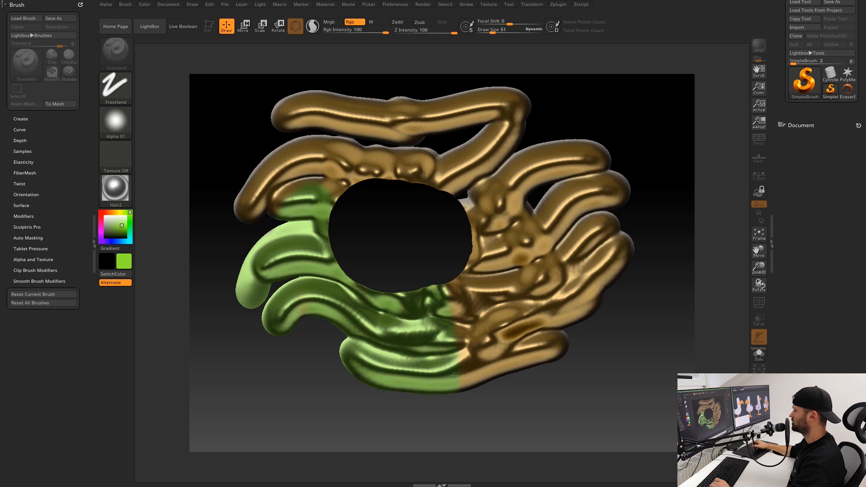
Apply BasicMaterial in M-only mode over the right side and the strokes above the opening, enlarging the draw size to 90.
click(378, 23)
click(115, 189)
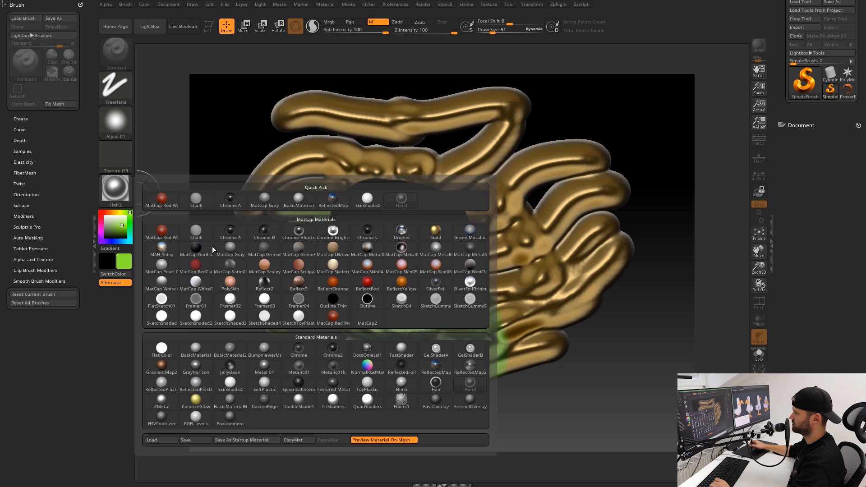
click(203, 356)
key(s)
drag(444, 272, 446, 273)
mouse_move(444, 293)
mouse_down()
mouse_move(446, 307)
mouse_move(450, 298)
mouse_move(494, 305)
mouse_up()
key(s)
mouse_move(484, 295)
mouse_down()
mouse_move(481, 287)
mouse_move(522, 266)
mouse_move(547, 298)
mouse_move(600, 269)
mouse_move(605, 198)
mouse_move(493, 242)
mouse_up()
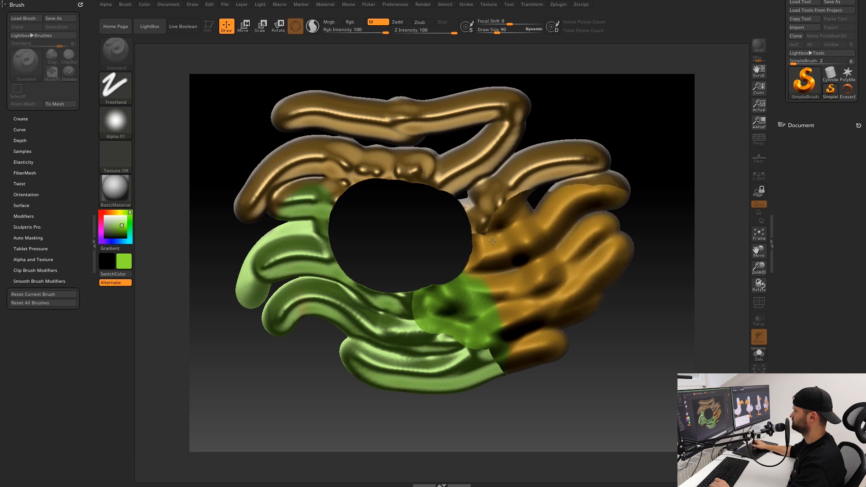
mouse_move(603, 224)
mouse_down()
mouse_move(600, 192)
mouse_move(544, 171)
mouse_move(384, 187)
mouse_up()
Paint the ReflectedMap material over the strokes below and right of the opening, and reduce the draw size to 54.
click(115, 188)
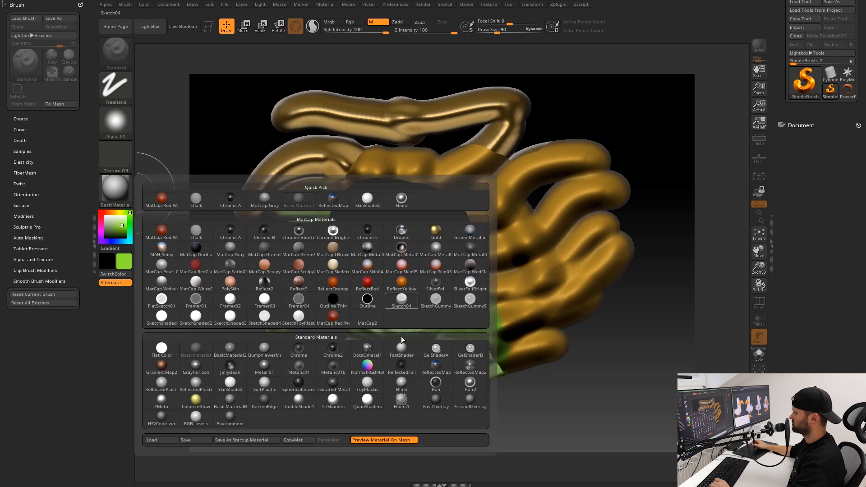
click(440, 366)
mouse_move(409, 299)
mouse_down()
mouse_move(383, 312)
mouse_move(437, 288)
mouse_move(480, 289)
mouse_move(491, 235)
mouse_move(483, 369)
mouse_up()
key(s)
drag(392, 205, 387, 206)
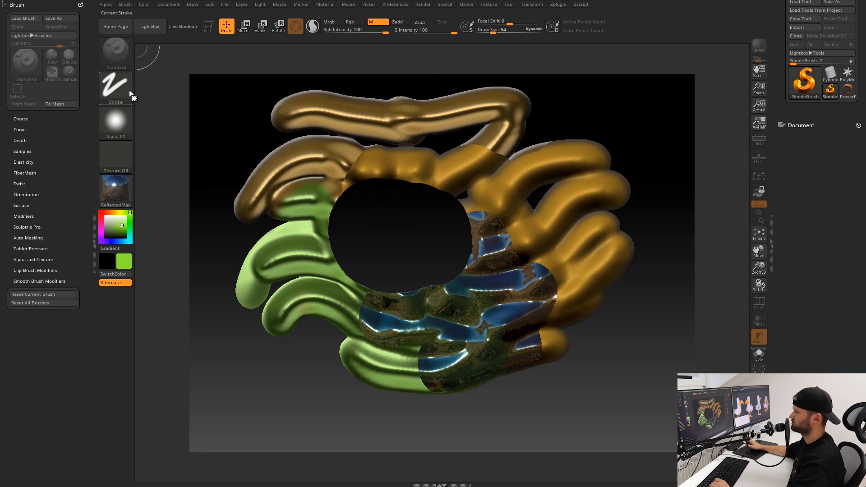
Set the SimpleBrush to the star-shaped Alpha 10 with the DragRect stroke.
click(115, 121)
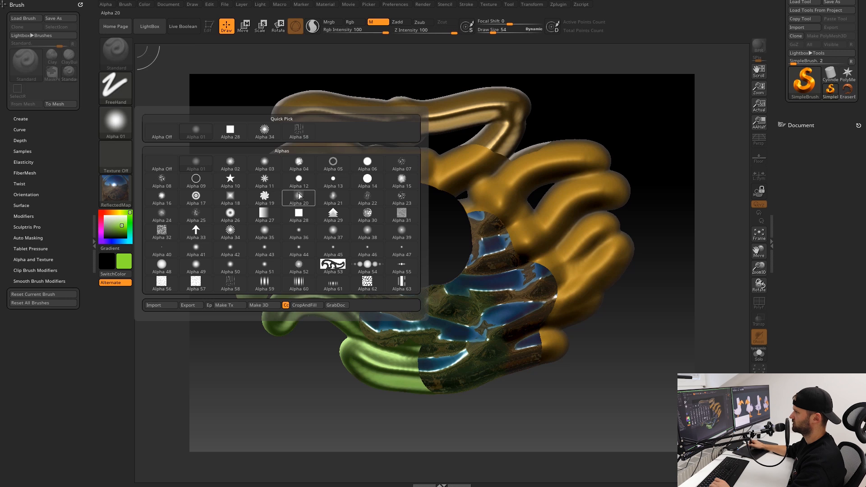
mouse_move(203, 190)
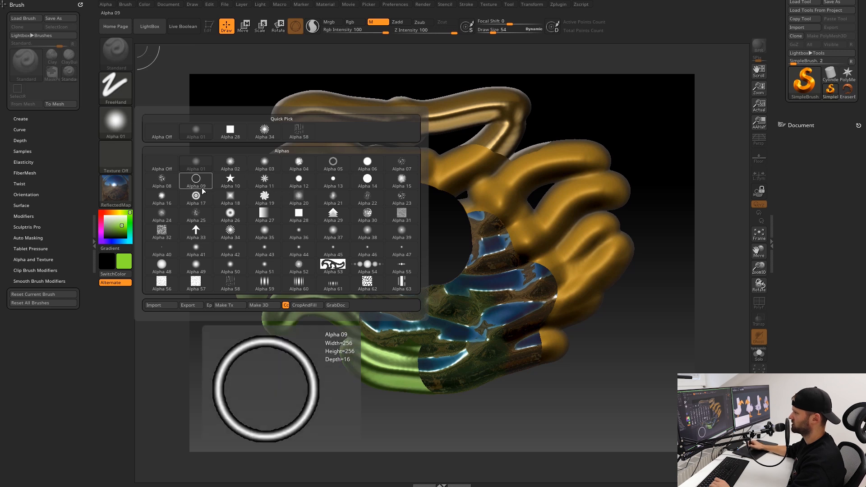
click(230, 180)
click(120, 90)
mouse_move(201, 96)
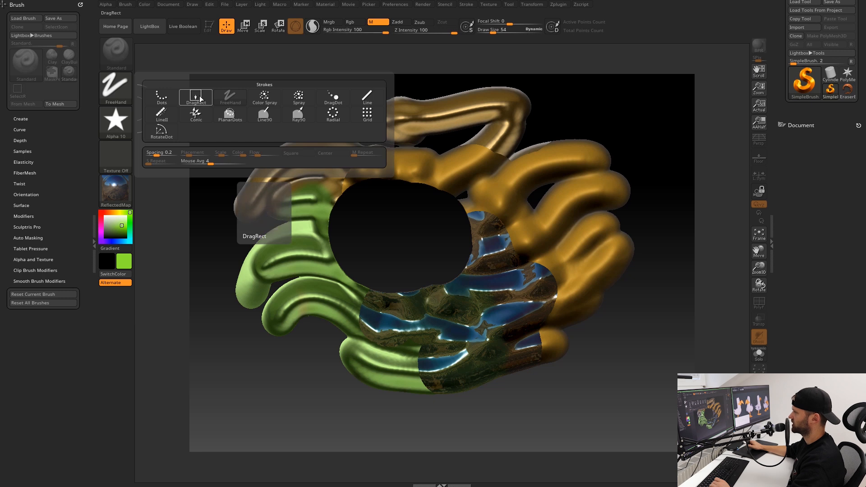
click(201, 99)
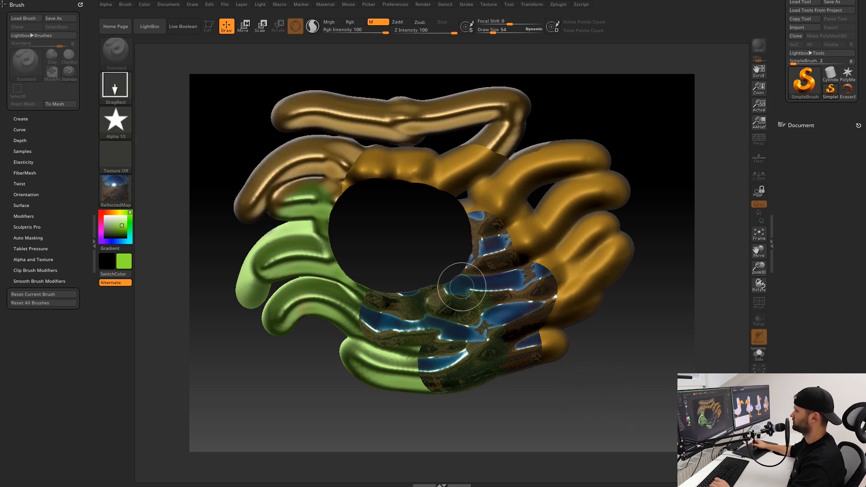
Enable Zadd and Mrgb, draw one star inside the central opening, and scatter smaller stars over the gold strokes on the right side.
click(399, 24)
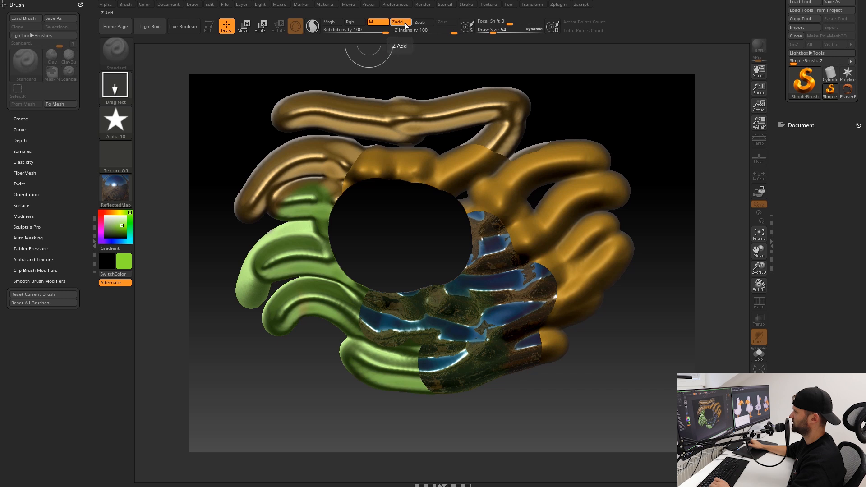
click(332, 23)
drag(394, 231, 448, 253)
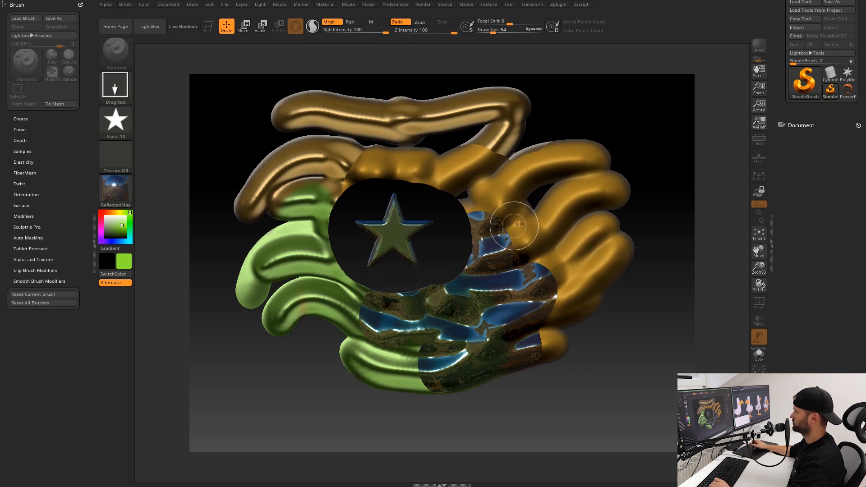
drag(519, 224, 524, 265)
drag(579, 190, 582, 212)
drag(605, 246, 614, 285)
mouse_move(558, 146)
mouse_down()
mouse_move(567, 157)
mouse_move(491, 172)
mouse_up()
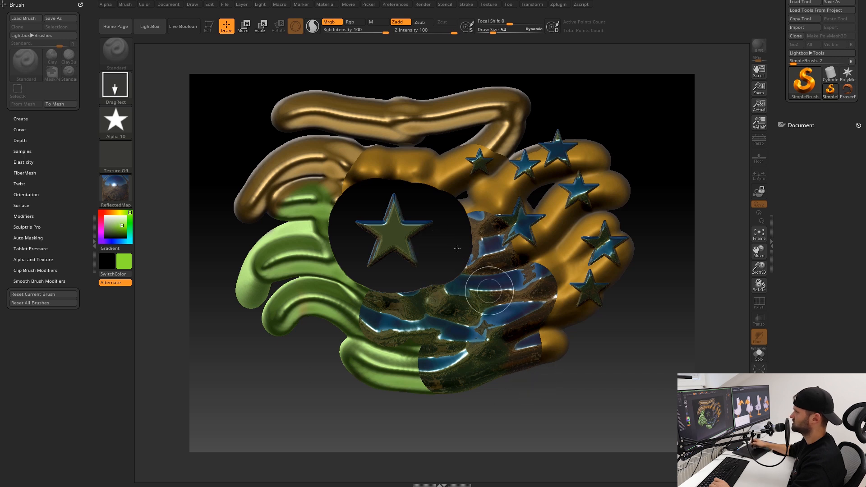
Clear the current layer and undo the clearing.
click(242, 4)
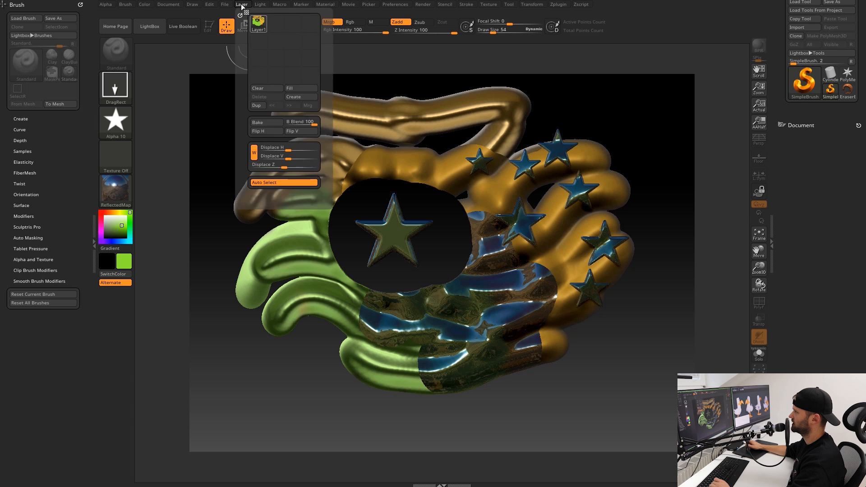
click(263, 87)
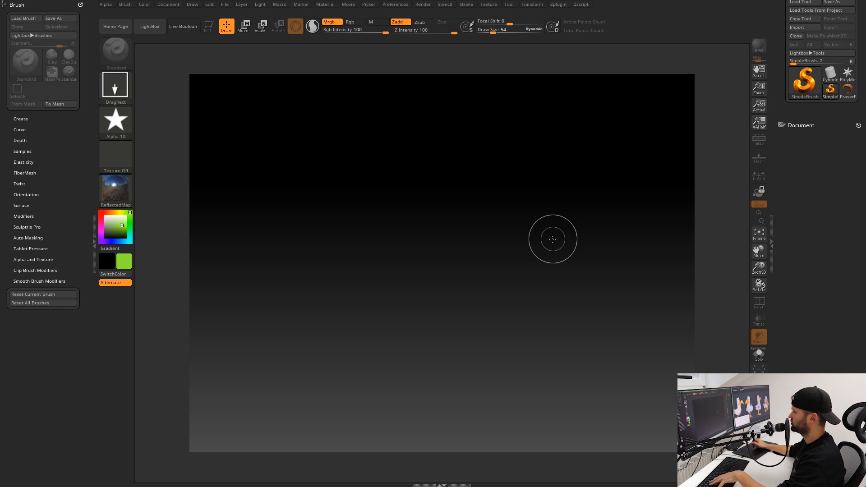
key(ctrl+z)
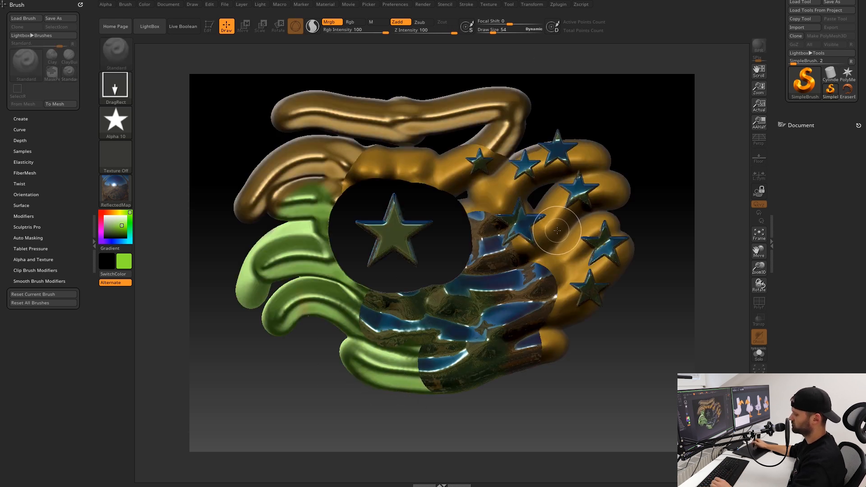
Clear the canvas and select the PolyMesh3D star as the drawing tool.
key(ctrl+n)
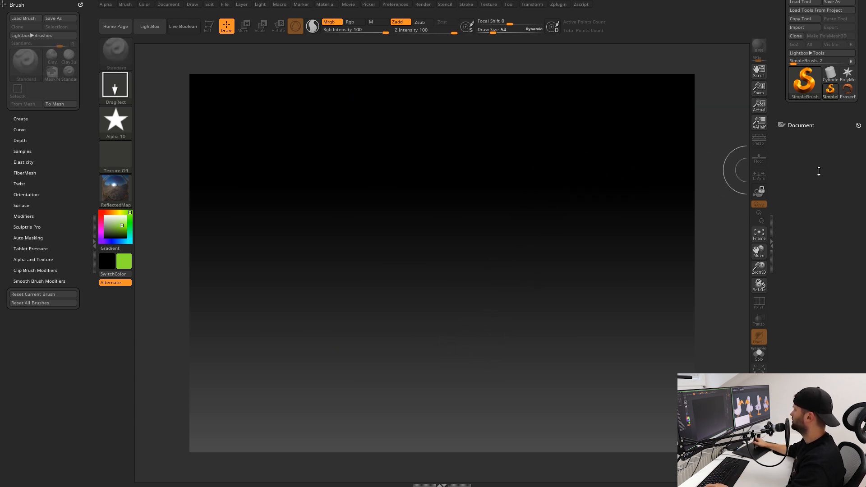
drag(818, 170, 808, 230)
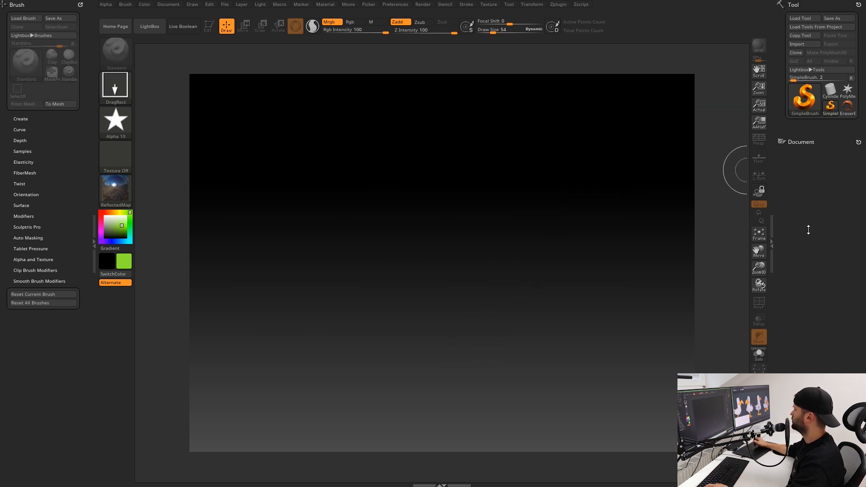
click(806, 95)
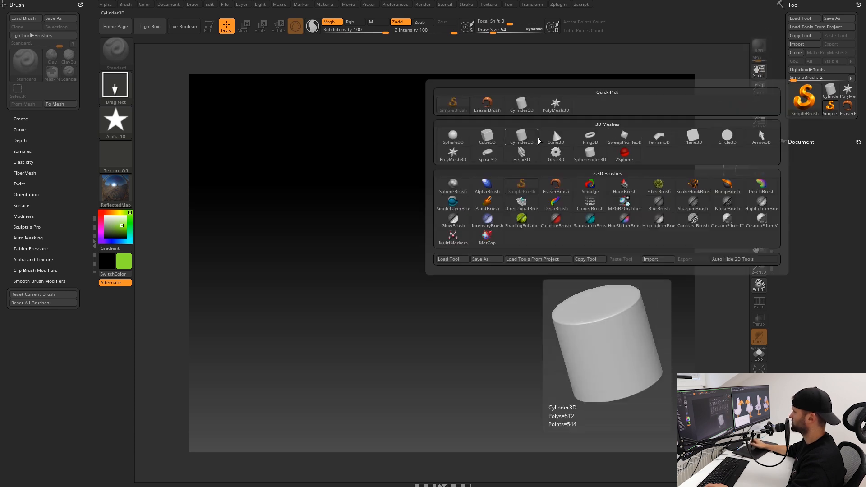
click(458, 156)
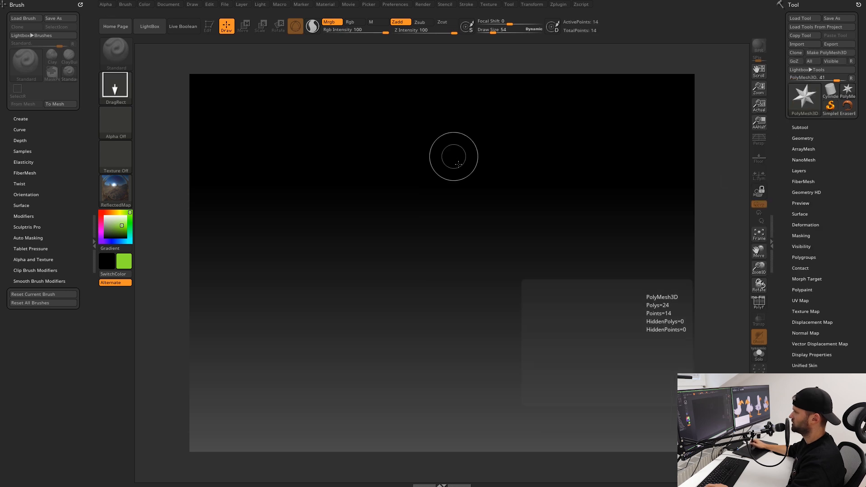
Keep the DragRect stroke, apply the Hair2 material, and pick a golden-yellow color.
click(115, 95)
mouse_move(197, 102)
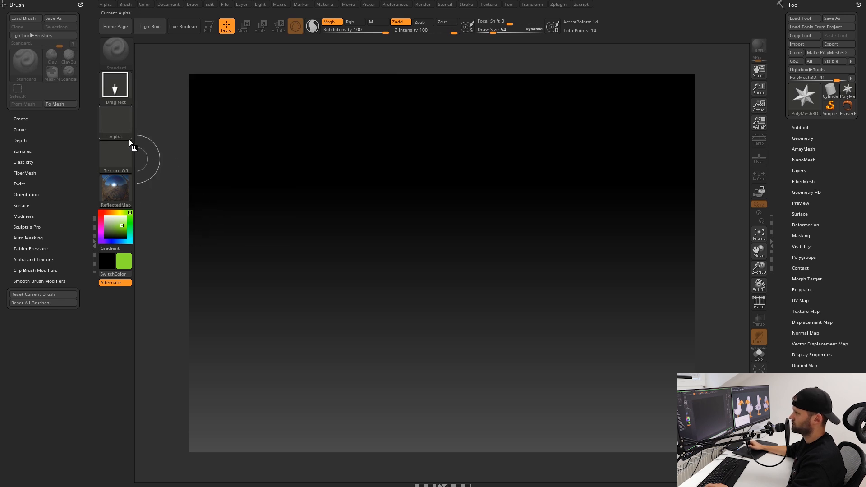
click(115, 190)
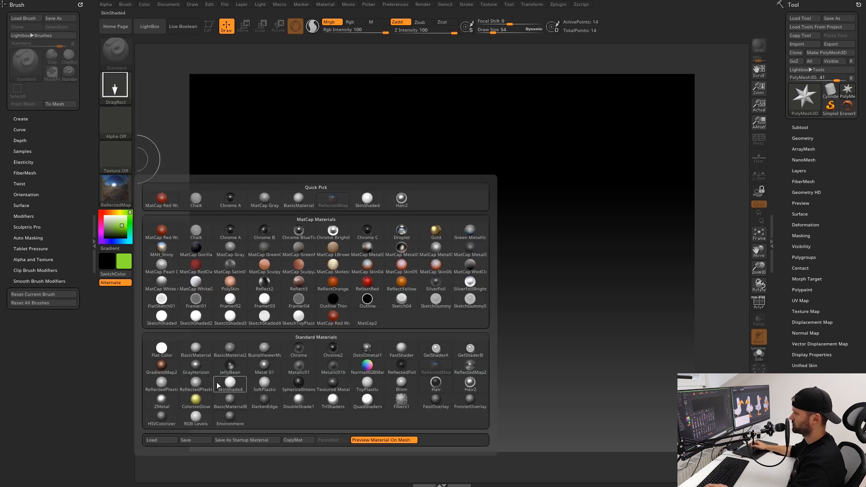
click(471, 387)
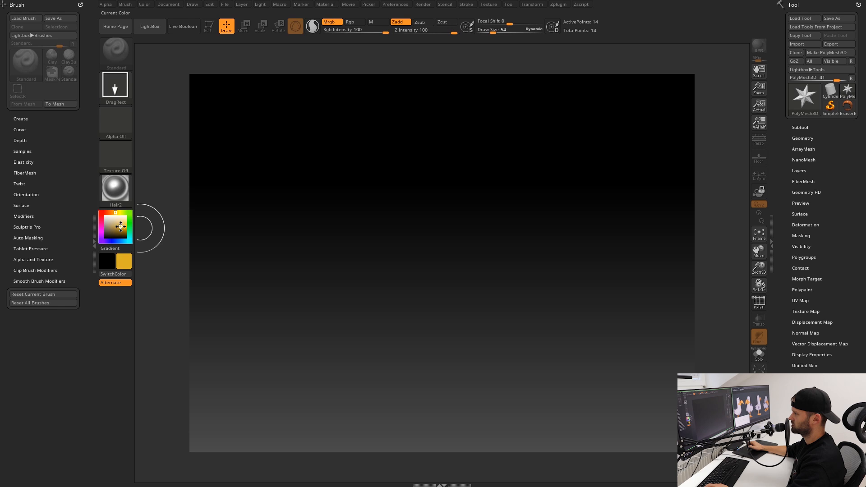
Draw overlapping golden PolyMesh3D stars from the canvas's upper left across the middle, with larger ones toward the lower right.
mouse_move(302, 183)
mouse_down()
mouse_move(320, 263)
mouse_move(370, 241)
mouse_up()
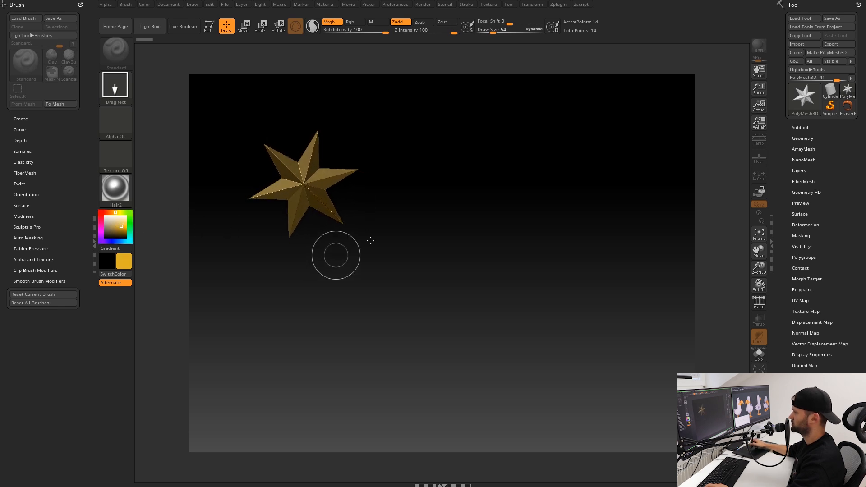
mouse_move(344, 206)
mouse_down()
mouse_move(347, 257)
mouse_move(360, 219)
mouse_move(345, 270)
mouse_move(402, 223)
mouse_move(433, 259)
mouse_up()
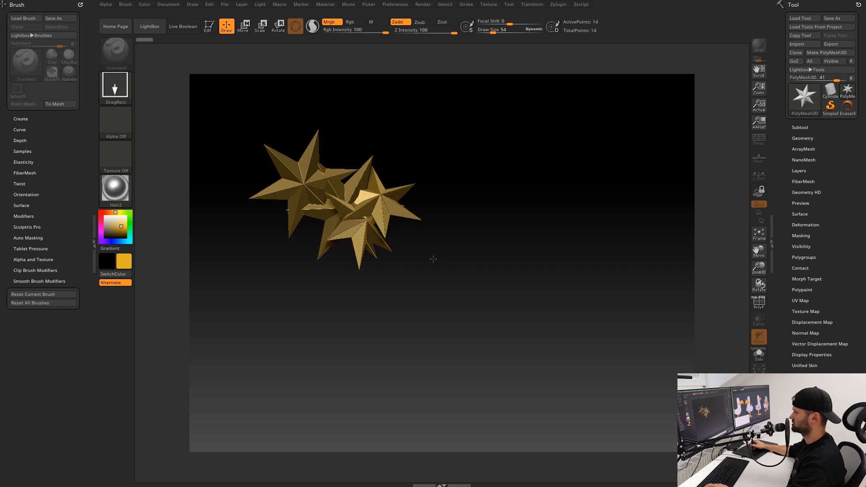
drag(339, 231, 402, 272)
drag(289, 206, 341, 283)
drag(381, 205, 377, 297)
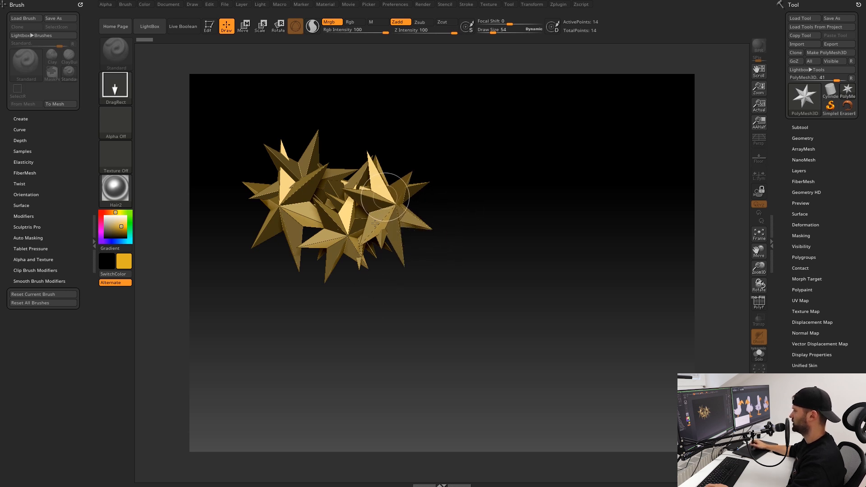
mouse_move(416, 211)
mouse_down()
mouse_move(420, 260)
mouse_move(391, 300)
mouse_up()
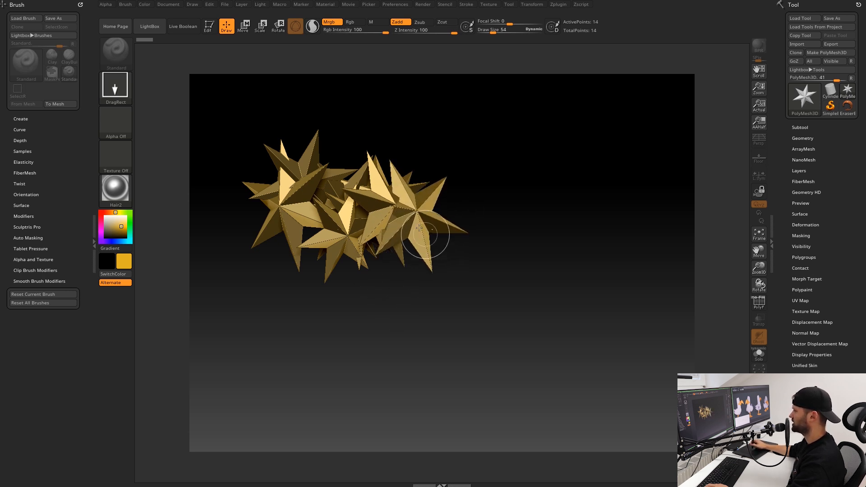
drag(440, 201, 465, 298)
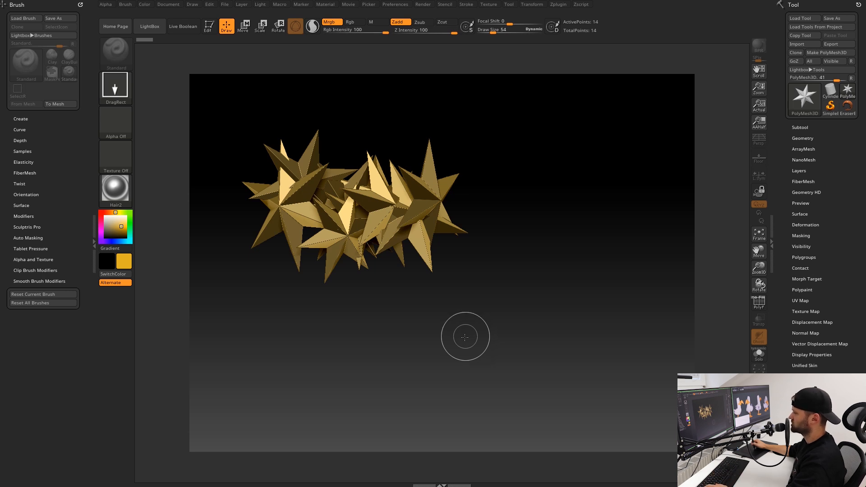
drag(472, 283, 511, 405)
drag(487, 239, 519, 335)
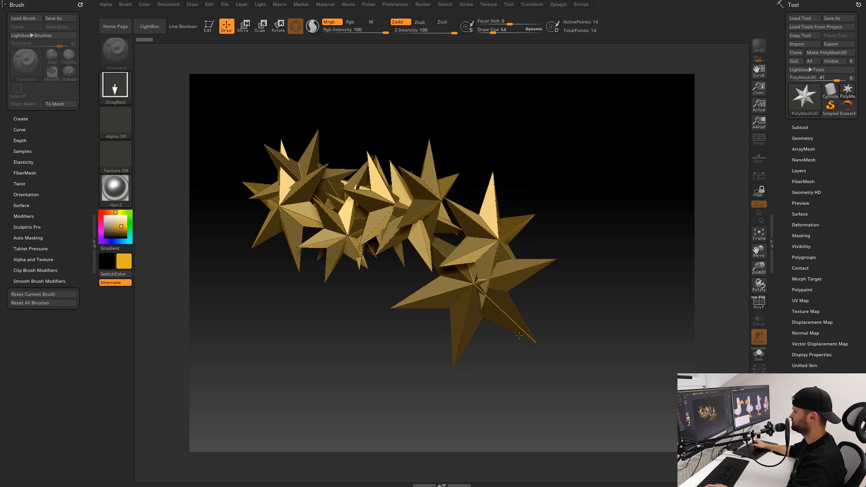
Change the light direction and draw more large golden stars below the middle of the cluster.
click(260, 5)
drag(284, 34, 284, 39)
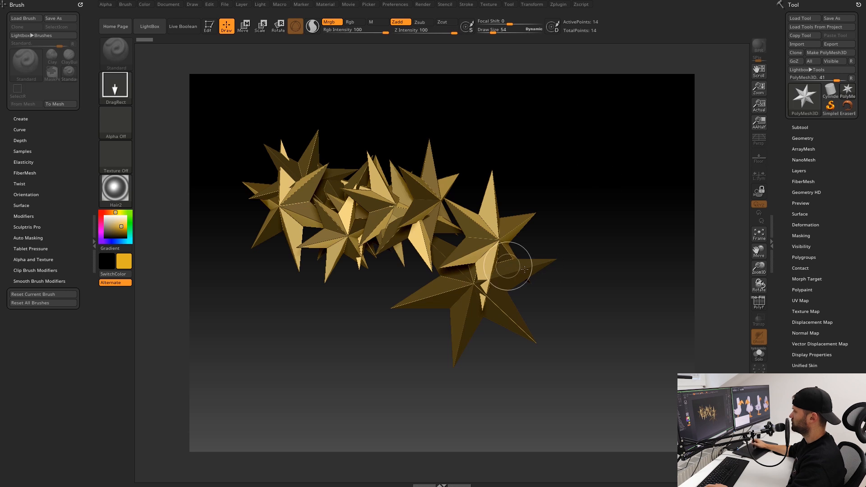
mouse_move(366, 295)
mouse_down()
mouse_move(393, 303)
mouse_move(417, 406)
mouse_up()
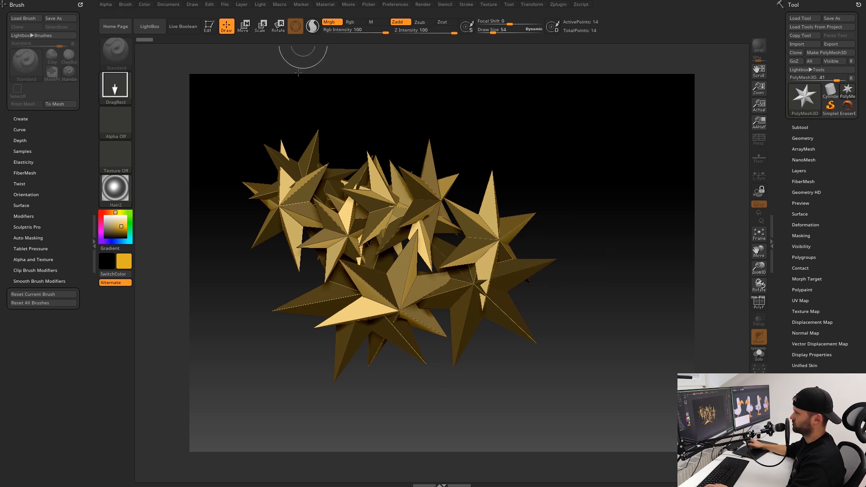
Switch to the SimpleBrush with a light green color, Zadd off and Rgb-only mode.
click(830, 107)
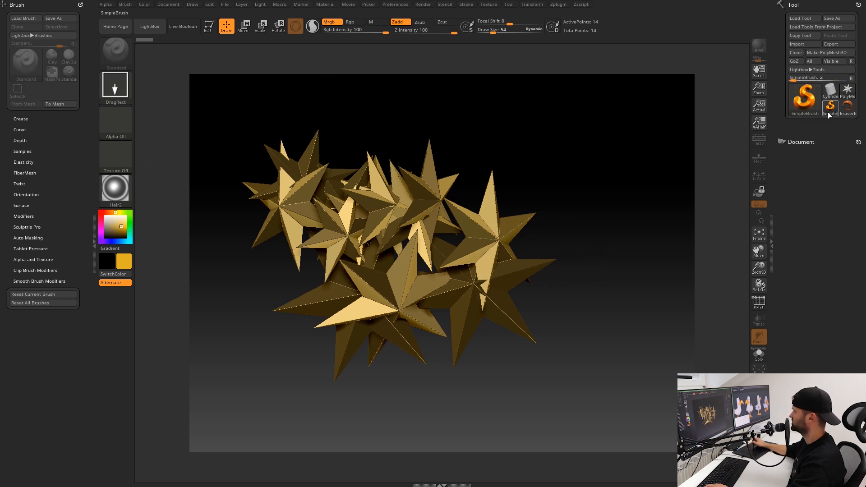
drag(125, 220, 104, 215)
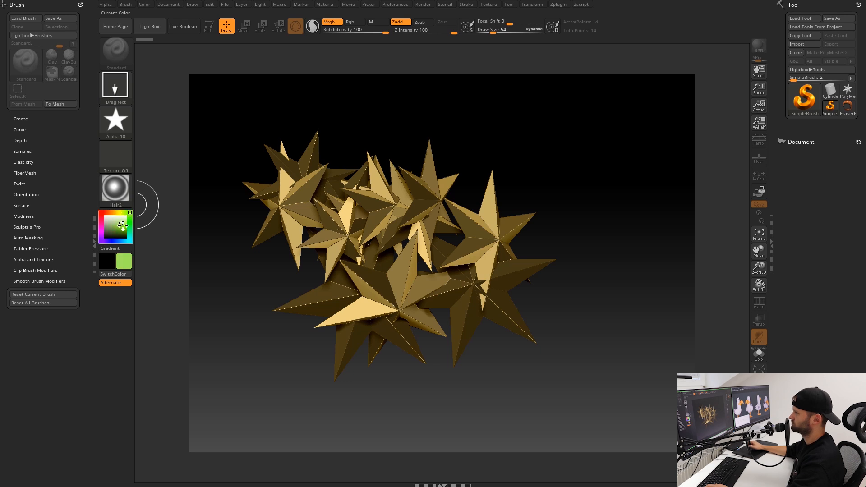
click(400, 22)
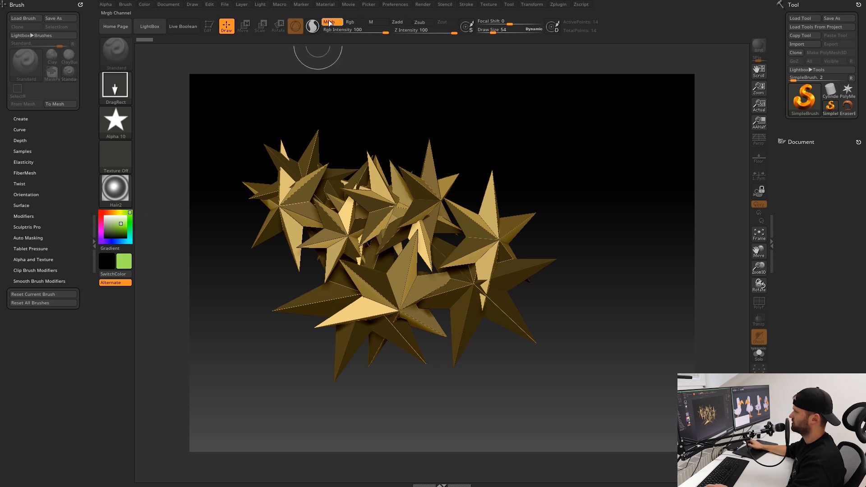
click(356, 21)
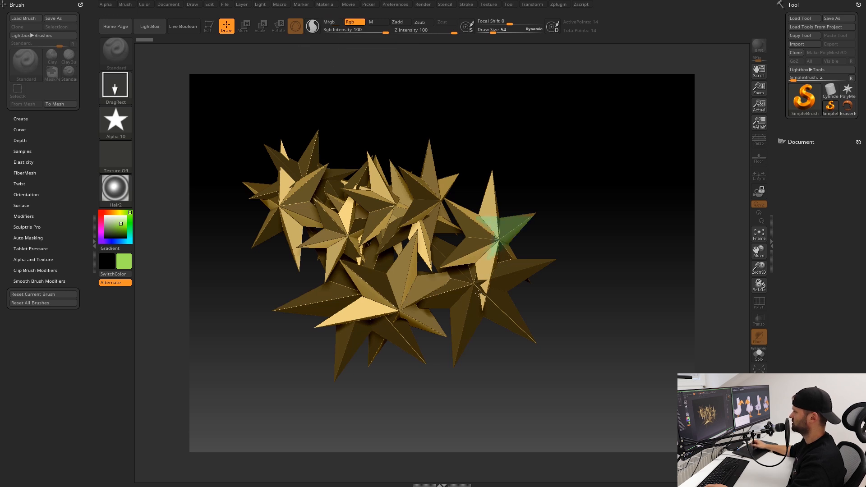
Choose Alpha 01 with the FreeHand stroke and paint the whole star cluster green.
click(113, 122)
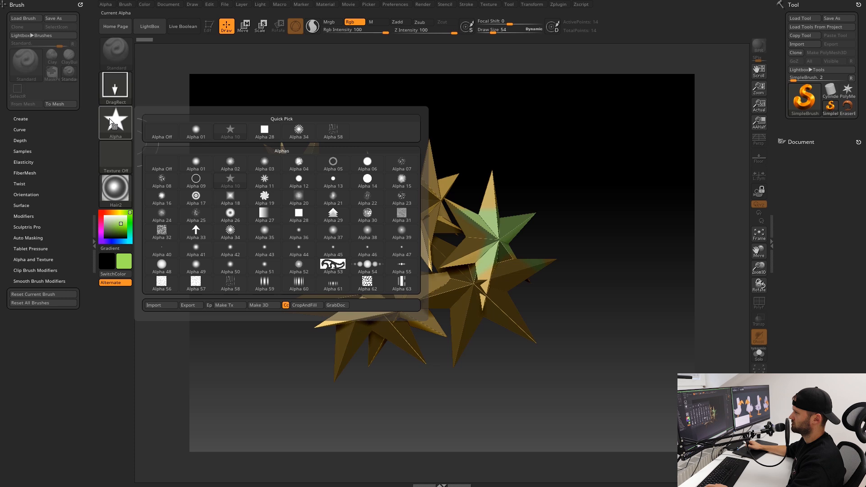
click(196, 132)
click(116, 88)
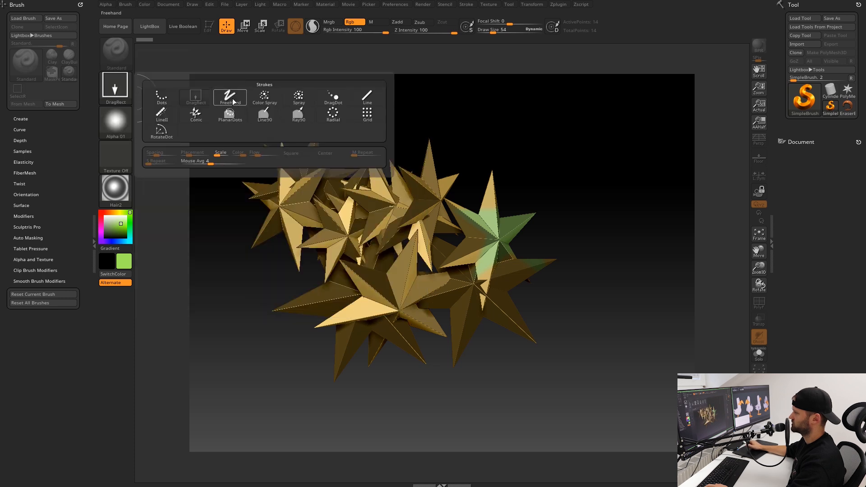
click(233, 102)
mouse_move(498, 271)
mouse_down()
mouse_move(492, 291)
mouse_move(407, 291)
mouse_move(323, 320)
mouse_up()
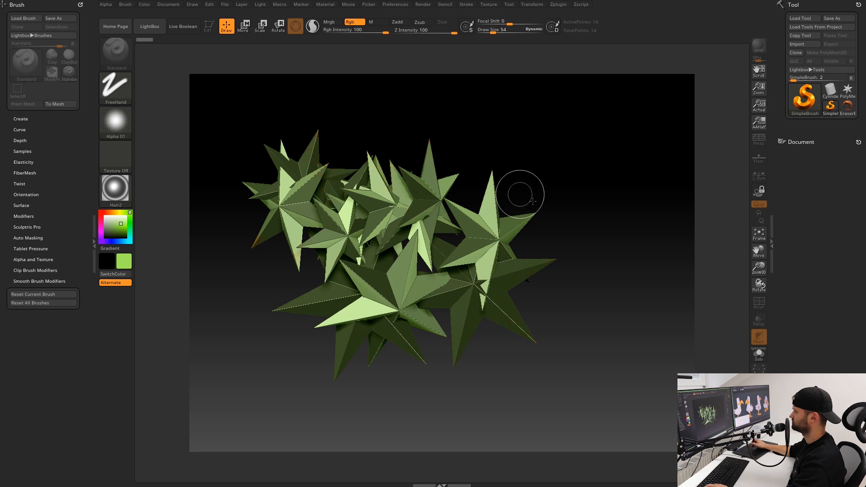
key(ctrl+z)
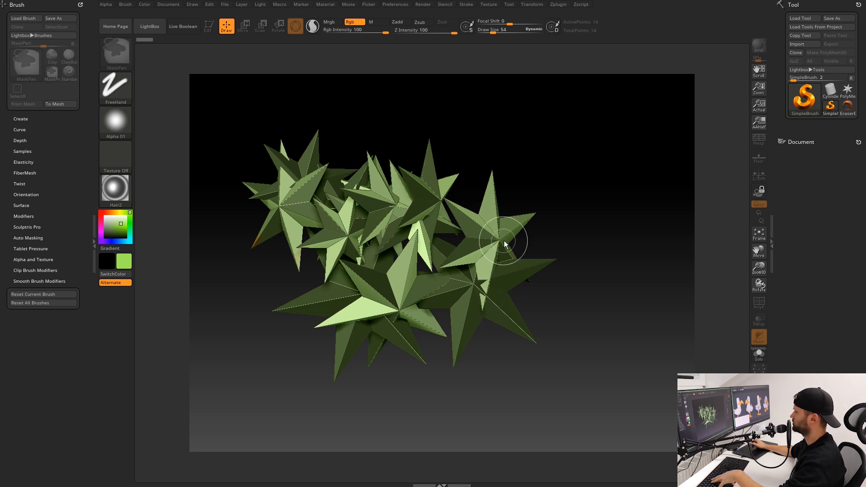
Clear the canvas and set the SimpleBrush to sculpt with Zadd in Mrgb mode.
key(ctrl+n)
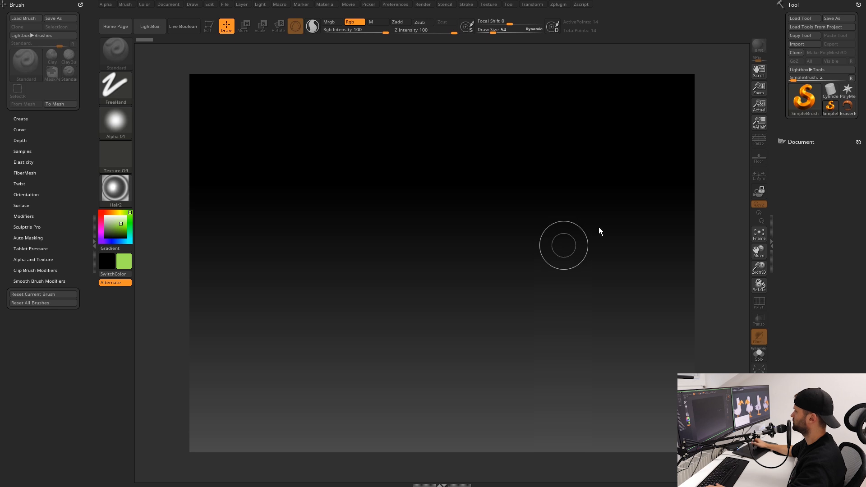
click(805, 99)
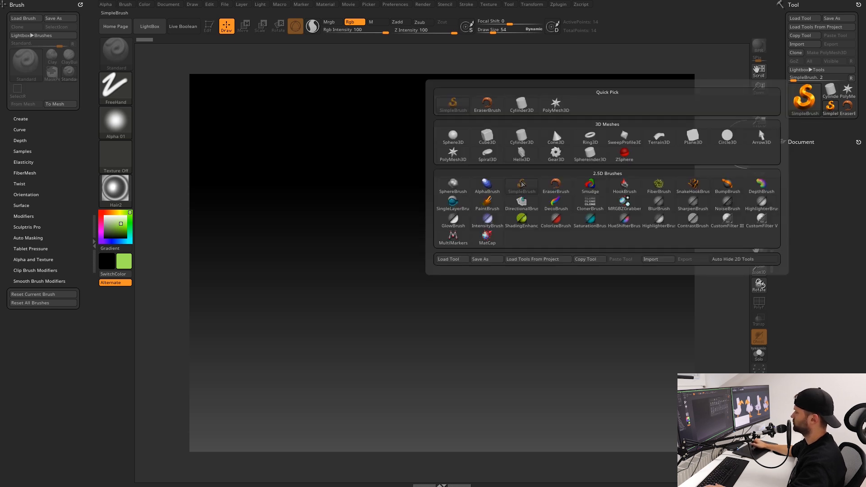
mouse_move(525, 184)
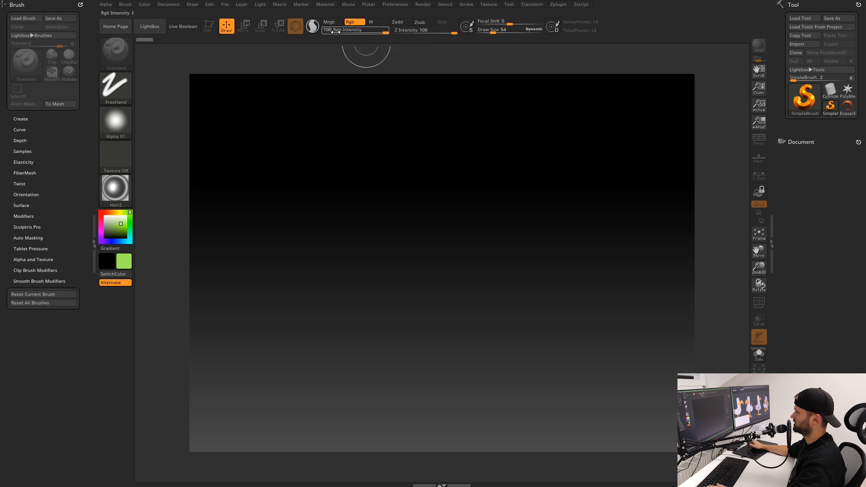
click(399, 23)
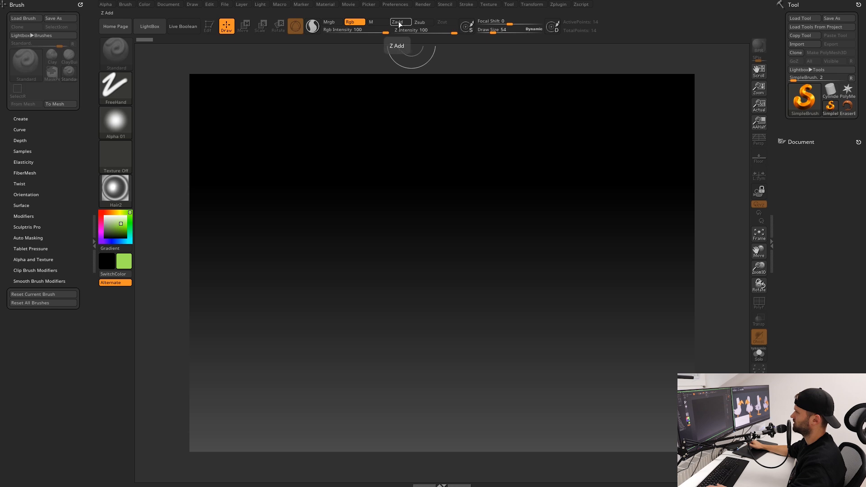
click(334, 22)
Assign BasicMaterial to the brush and choose an orange main color.
click(114, 190)
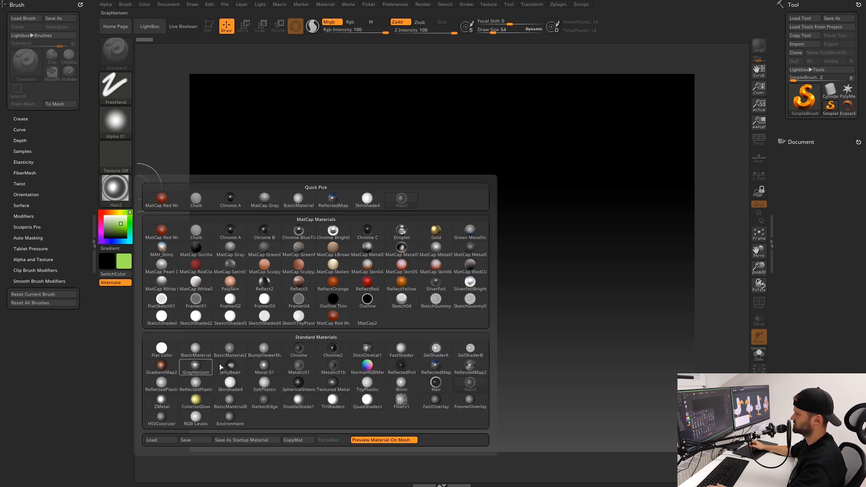
click(333, 317)
click(111, 224)
click(117, 188)
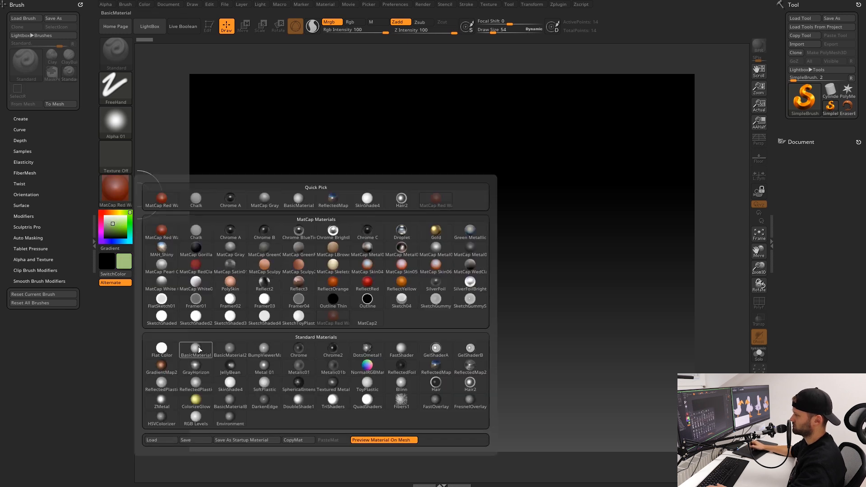
click(199, 350)
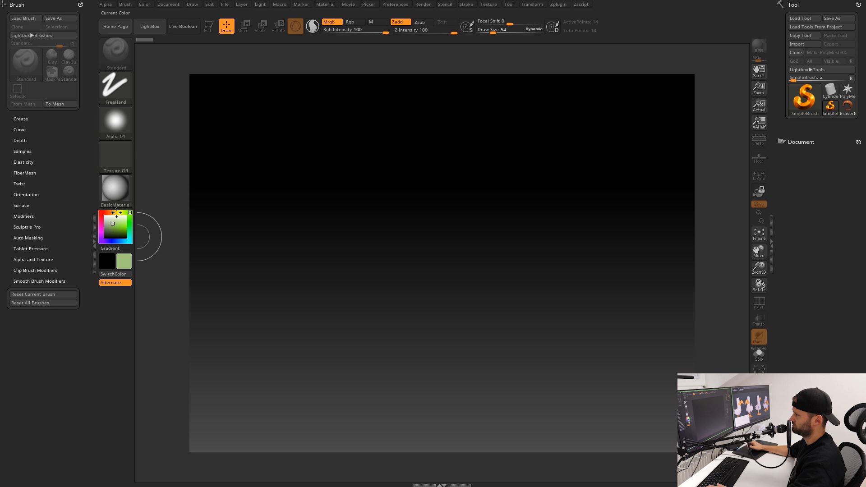
click(121, 225)
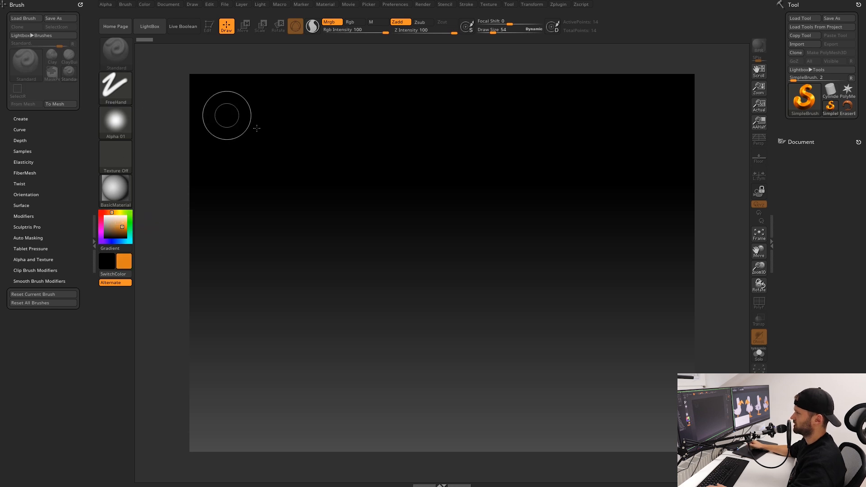
Paint three smooth, wavy orange tubes with the FreeHand stroke and Alpha 01 across the canvas's upper and middle area.
click(116, 86)
click(230, 97)
mouse_move(253, 266)
mouse_down()
mouse_move(277, 226)
mouse_move(505, 224)
mouse_up()
drag(297, 169, 340, 149)
mouse_move(408, 161)
mouse_down()
mouse_move(602, 195)
mouse_move(523, 261)
mouse_move(361, 297)
mouse_up()
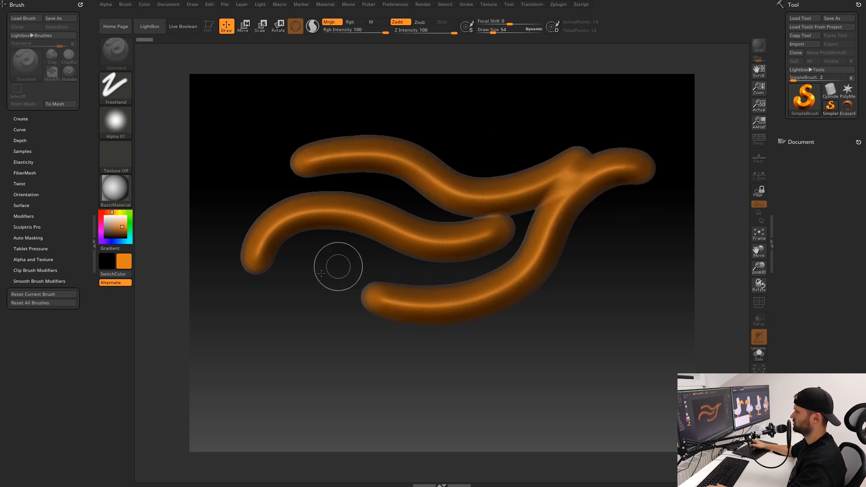
Switch to the star-shaped Alpha 10 and paint several spiky FreeHand strokes below, over and above the smooth tubes.
click(114, 88)
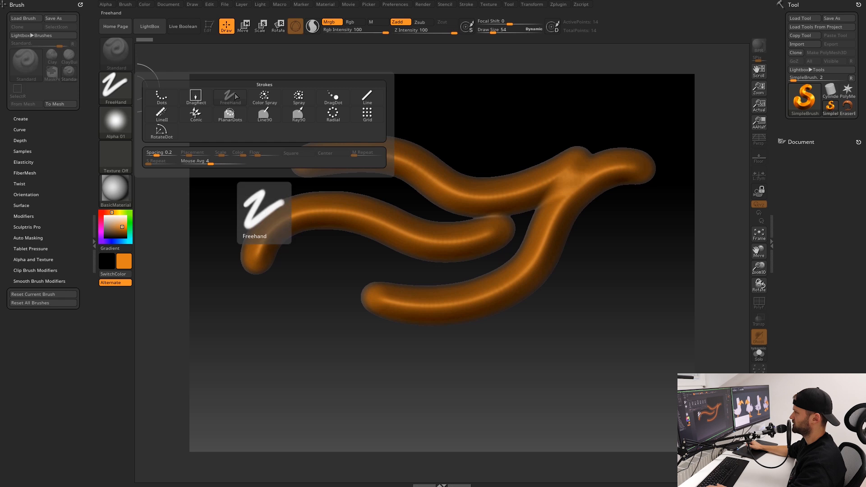
click(116, 123)
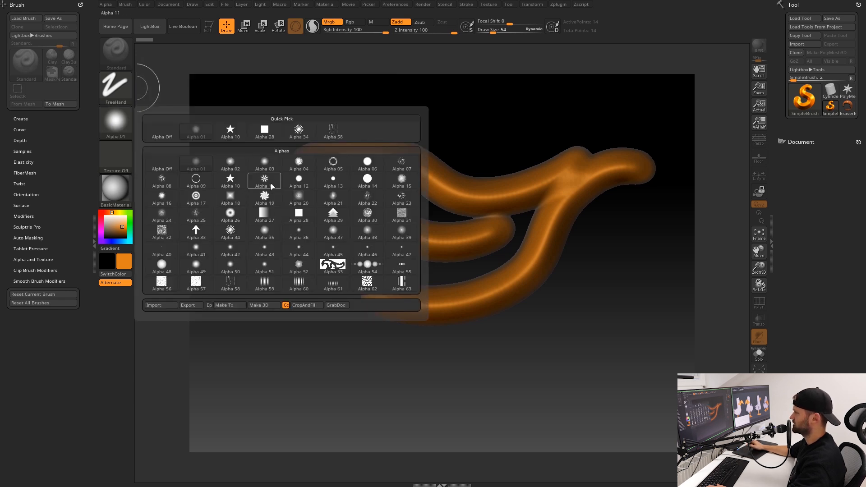
click(234, 190)
drag(244, 361, 482, 374)
drag(302, 298, 510, 352)
mouse_move(634, 260)
mouse_down()
mouse_move(525, 375)
mouse_move(475, 394)
mouse_up()
mouse_move(592, 276)
mouse_down()
mouse_move(586, 295)
mouse_move(453, 339)
mouse_up()
mouse_move(501, 101)
mouse_down()
mouse_move(329, 280)
mouse_move(544, 235)
mouse_up()
drag(594, 113, 474, 217)
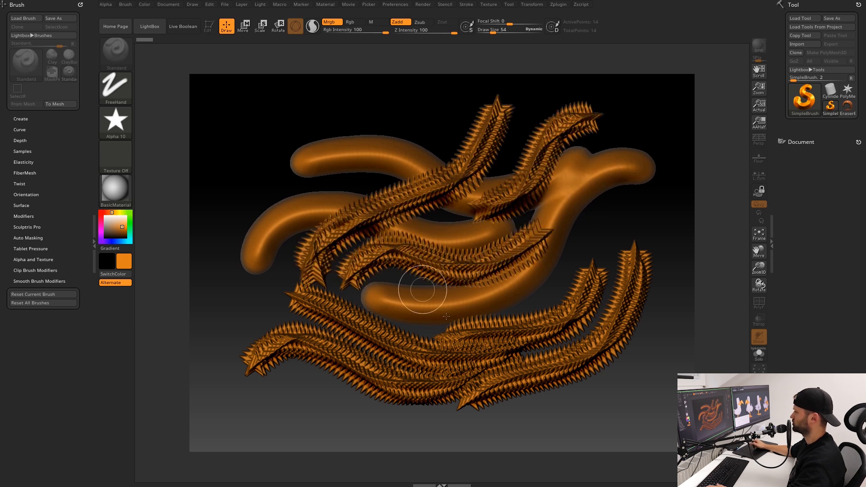